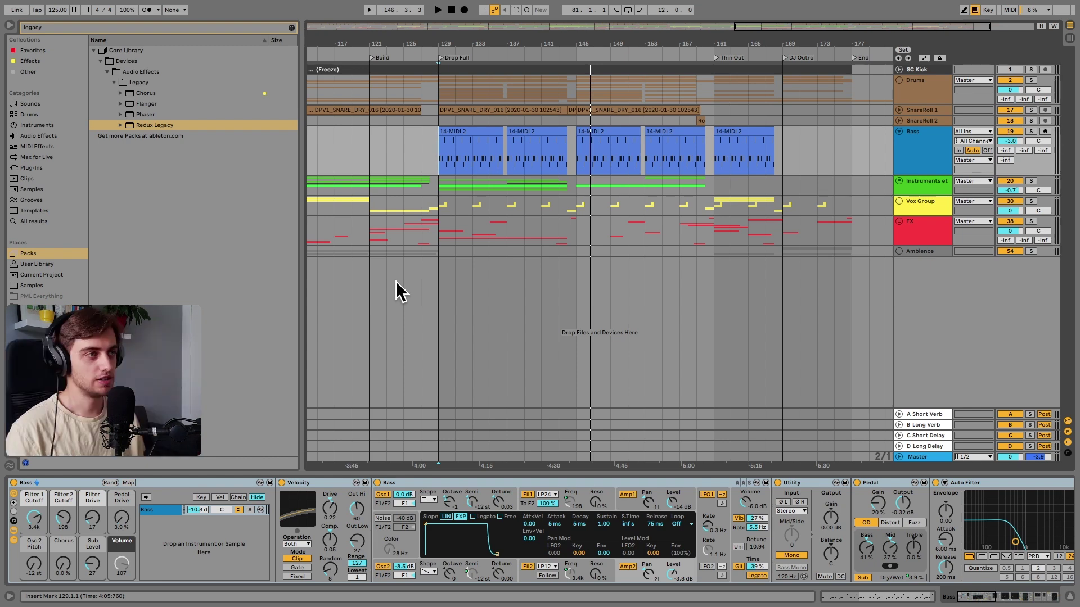
- Audition the soloed Bass track and insert a new MIDI track below it
{"action": "left_click", "coordinate": [1030, 131]}
{"action": "key", "text": "space"}
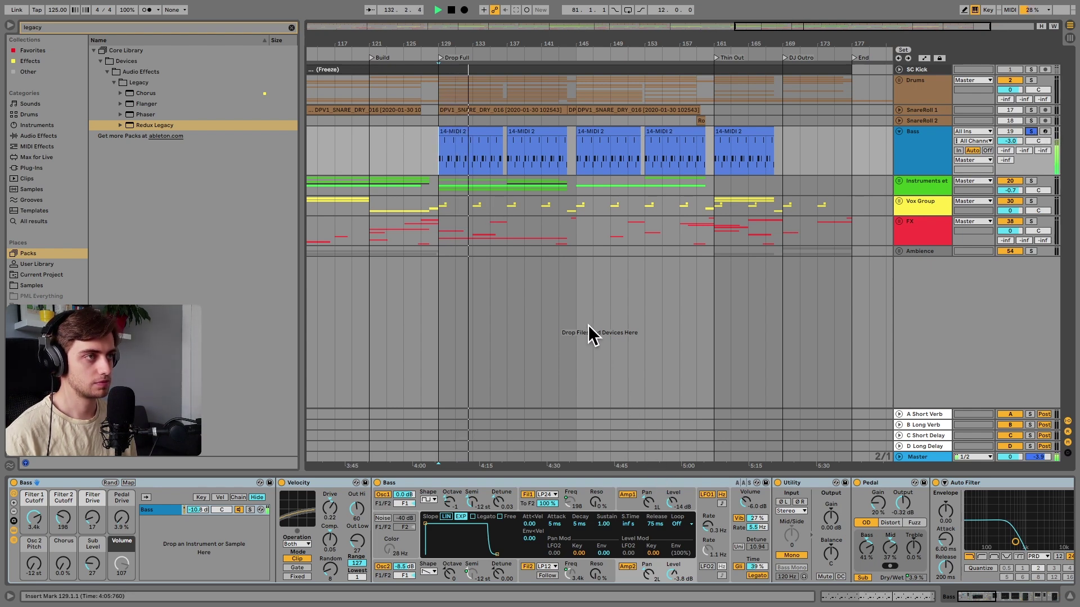
{"action": "right_click", "coordinate": [913, 138]}
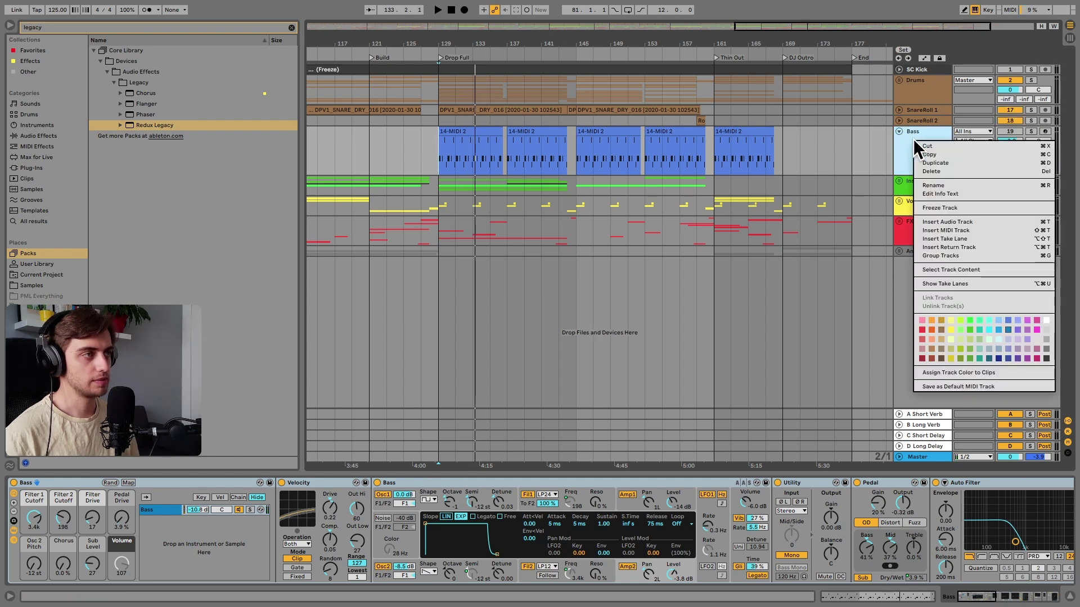
{"action": "left_click", "coordinate": [928, 237]}
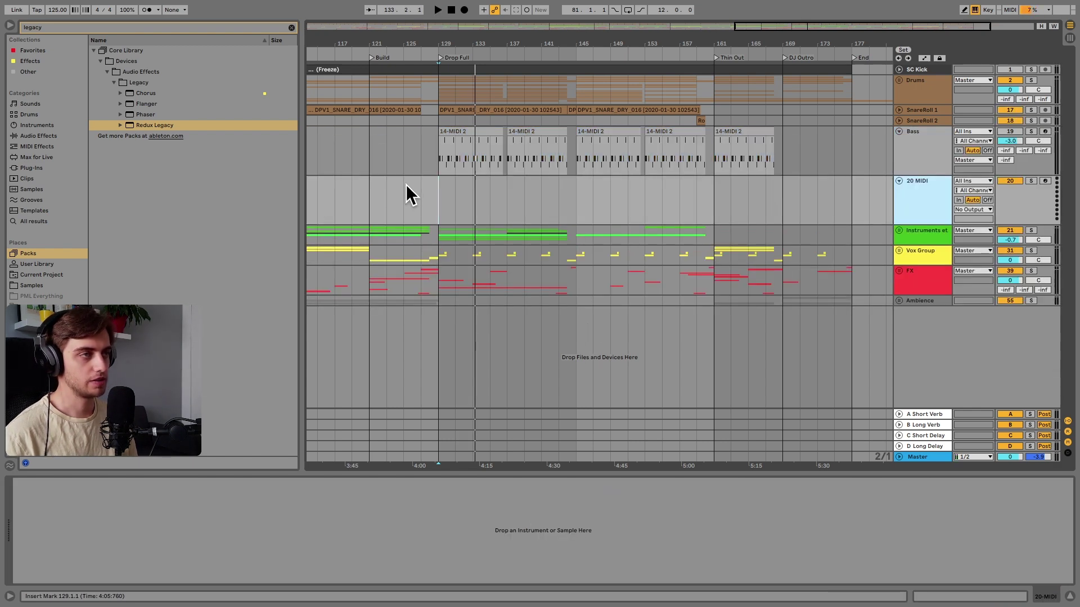
- Stop playback and load the Analog synth onto the new MIDI track
{"action": "key", "text": "space"}
{"action": "left_click_drag", "start_coordinate": [465, 42], "coordinate": [466, 48]}
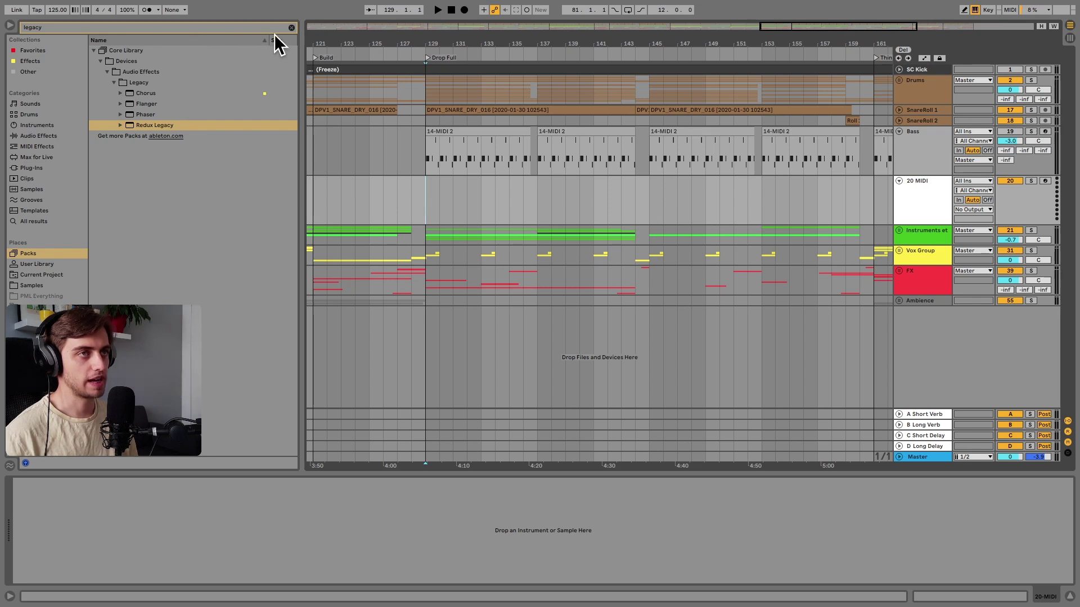
{"action": "left_click", "coordinate": [291, 28]}
{"action": "key", "text": "Return"}
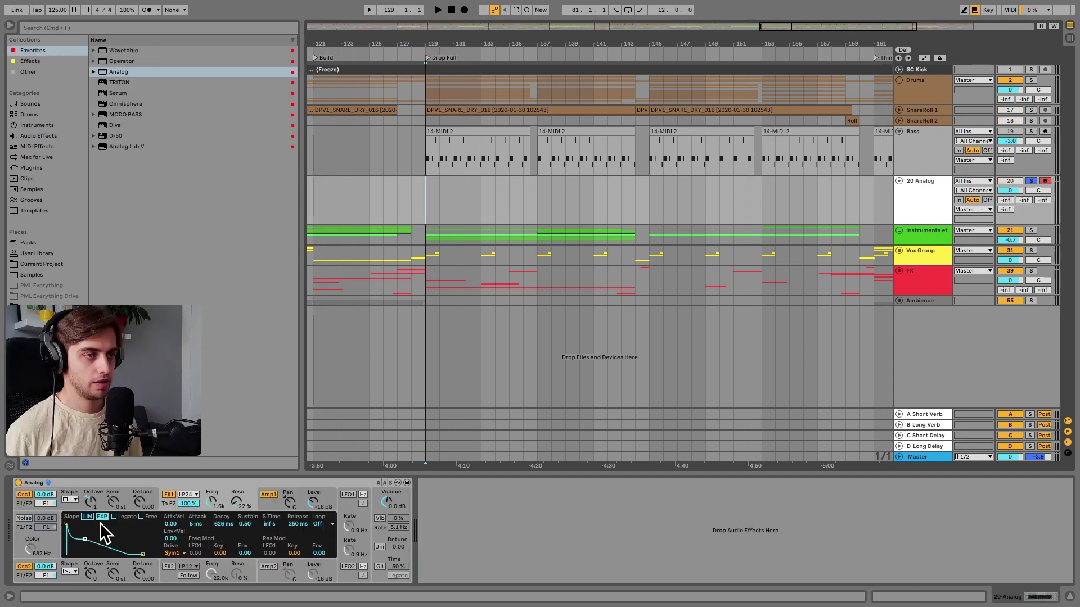
- Switch off Analog's second oscillator and play a few test notes on the synth
{"action": "left_click", "coordinate": [25, 566]}
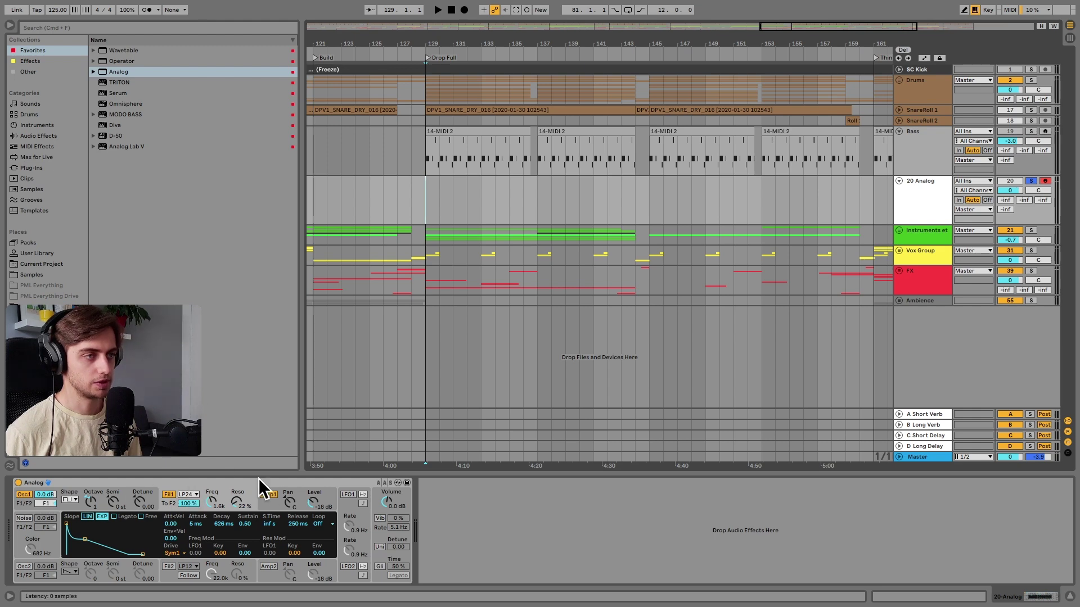
{"action": "key", "text": "x"}
{"action": "key", "text": "a"}
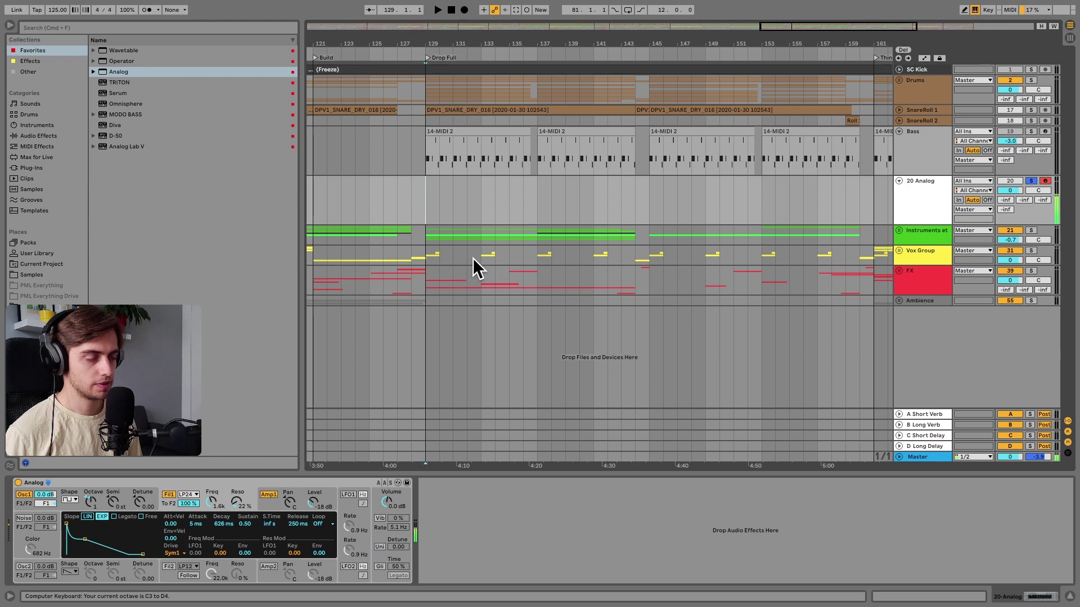
- Set oscillator 1 to 84 % pulse width and octave -1, with keyboard range C1–D2
{"action": "left_click", "coordinate": [83, 501]}
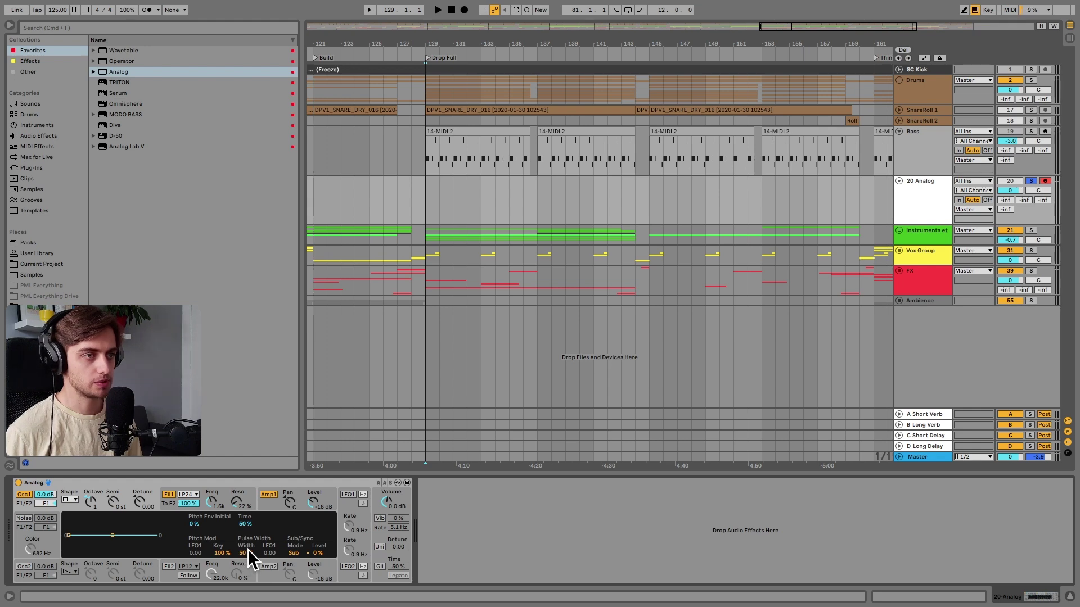
{"action": "mouse_move", "coordinate": [247, 553]}
{"action": "left_mouse_down"}
{"action": "mouse_move", "coordinate": [248, 524]}
{"action": "mouse_move", "coordinate": [246, 559]}
{"action": "left_mouse_up"}
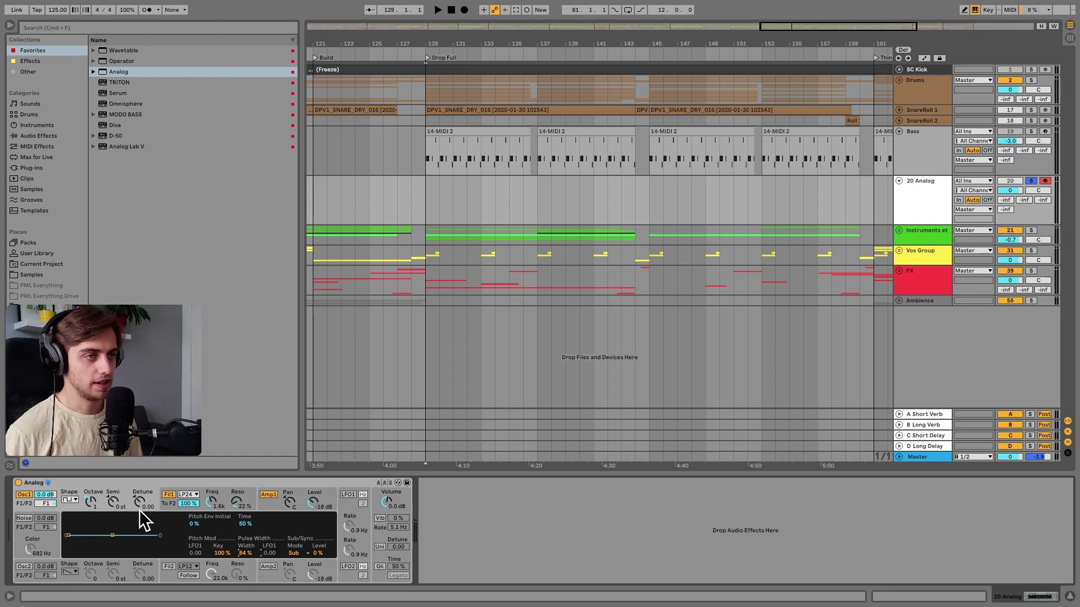
{"action": "left_click_drag", "start_coordinate": [92, 498], "coordinate": [95, 508]}
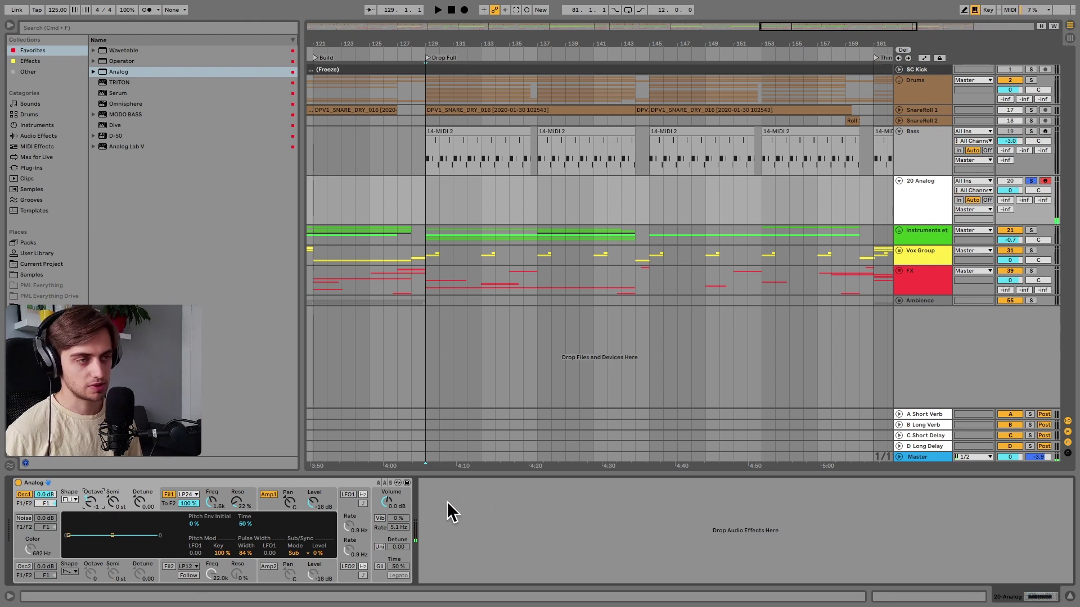
{"action": "key", "text": "z"}
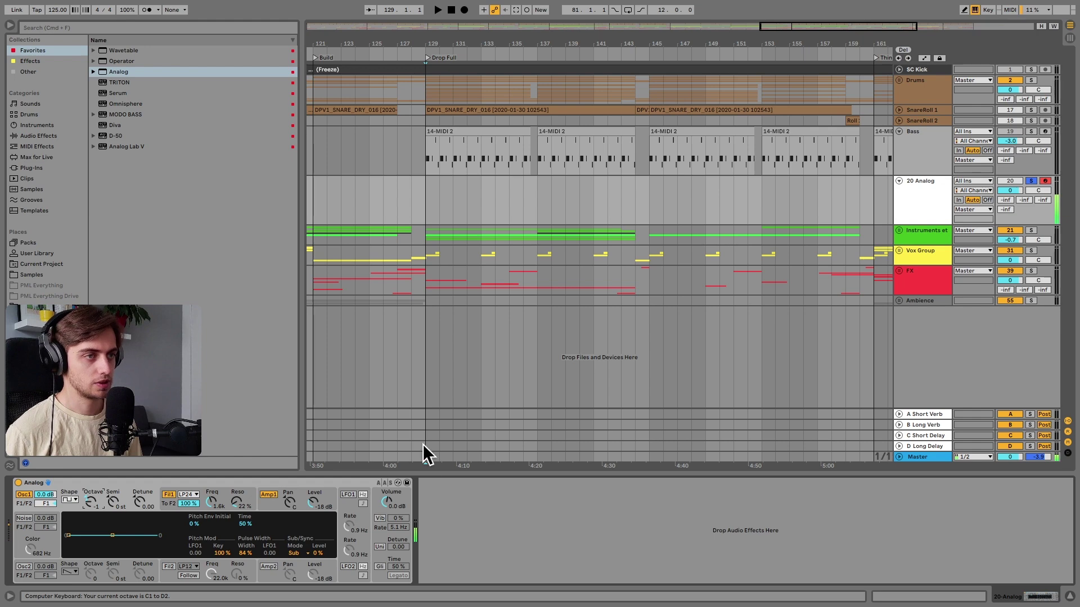
- Set filter 1 cutoff to 181, envelope amount 2.89 and decay 1.30 s
{"action": "left_click", "coordinate": [212, 501]}
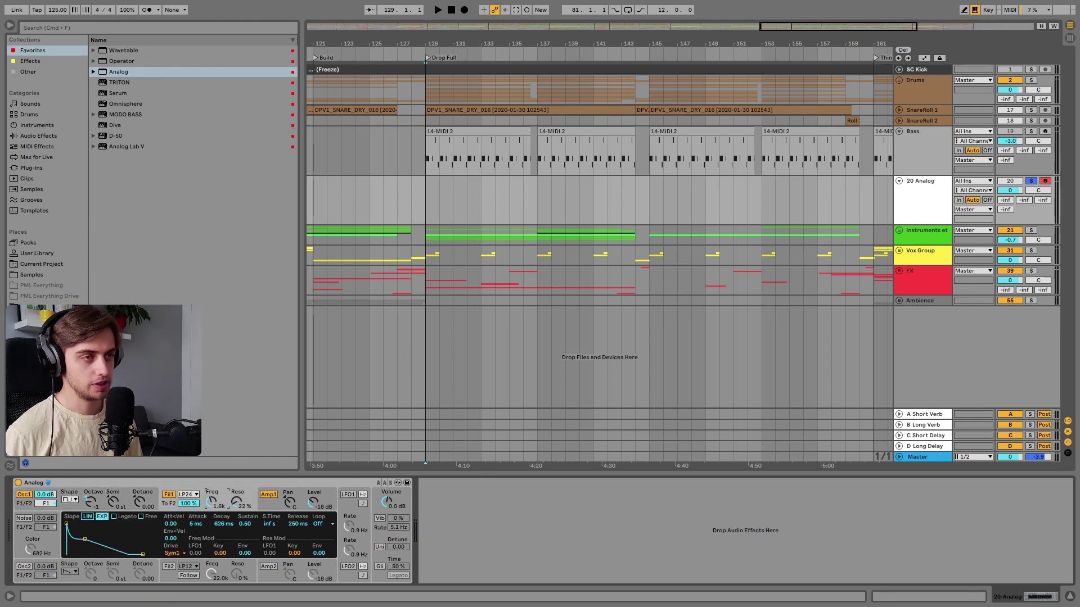
{"action": "mouse_move", "coordinate": [211, 501]}
{"action": "left_mouse_down"}
{"action": "mouse_move", "coordinate": [211, 516]}
{"action": "mouse_move", "coordinate": [211, 501]}
{"action": "left_mouse_up"}
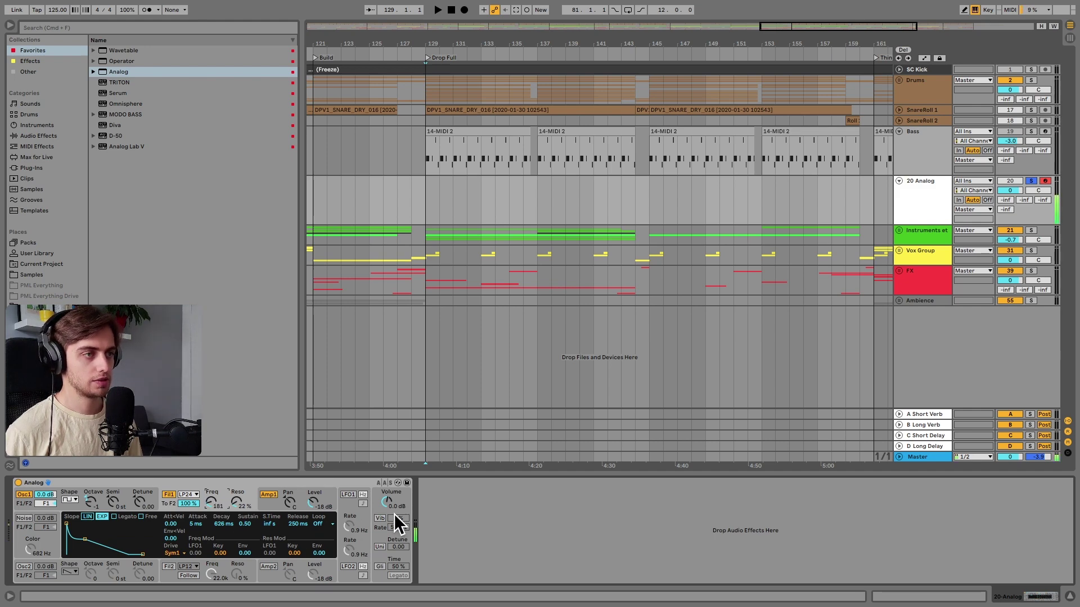
{"action": "left_click_drag", "start_coordinate": [242, 553], "coordinate": [242, 528]}
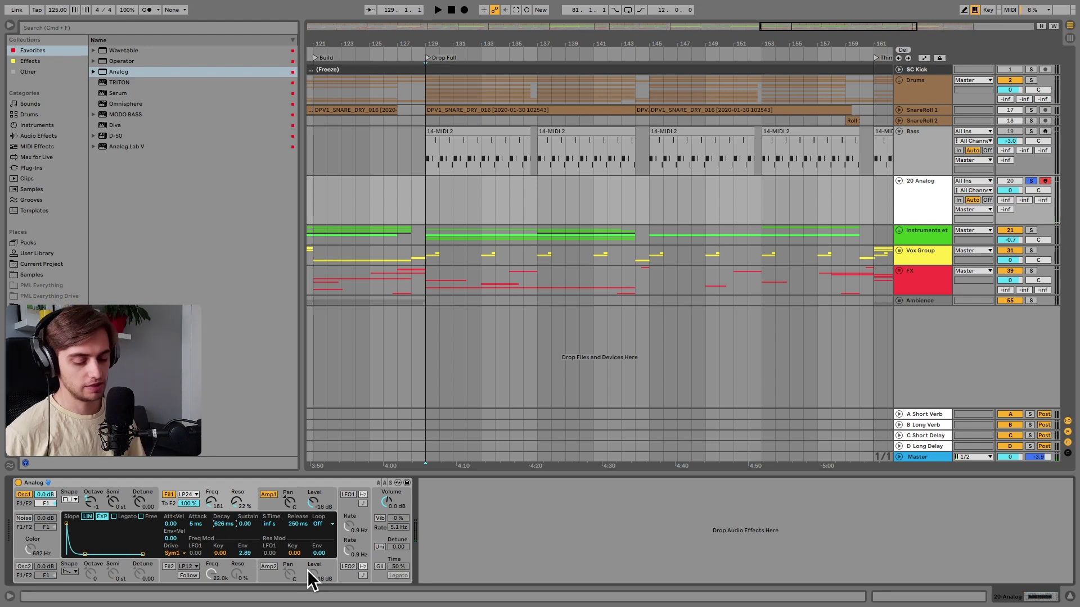
{"action": "type", "text": "1.3"}
{"action": "key", "text": "Return"}
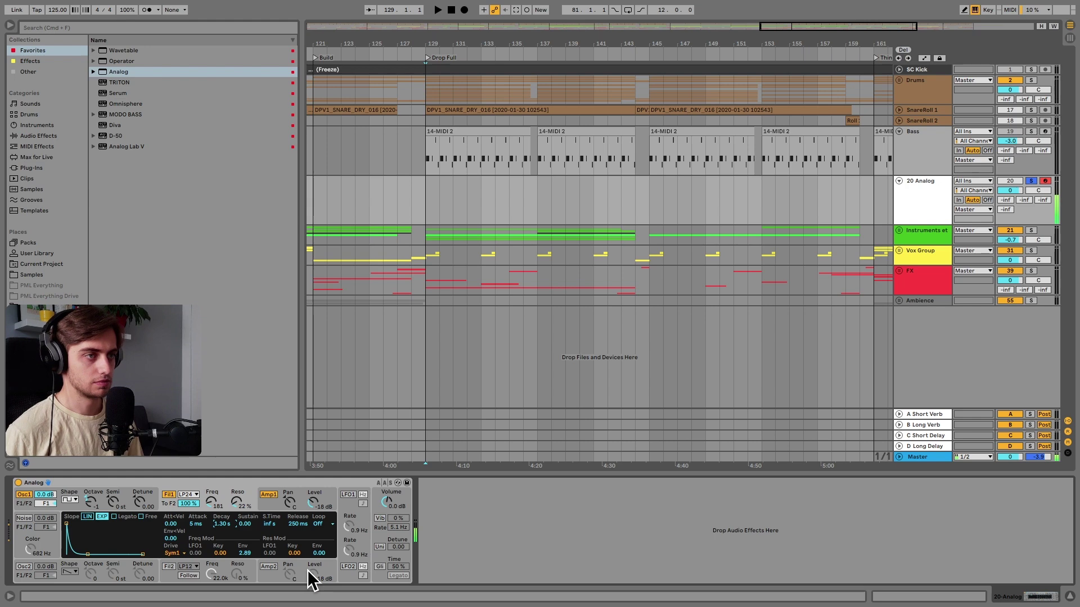
- Raise the amp level to -8.6 dB and set the amp release to 75 ms
{"action": "left_click", "coordinate": [313, 502]}
{"action": "left_click_drag", "start_coordinate": [321, 501], "coordinate": [321, 483]}
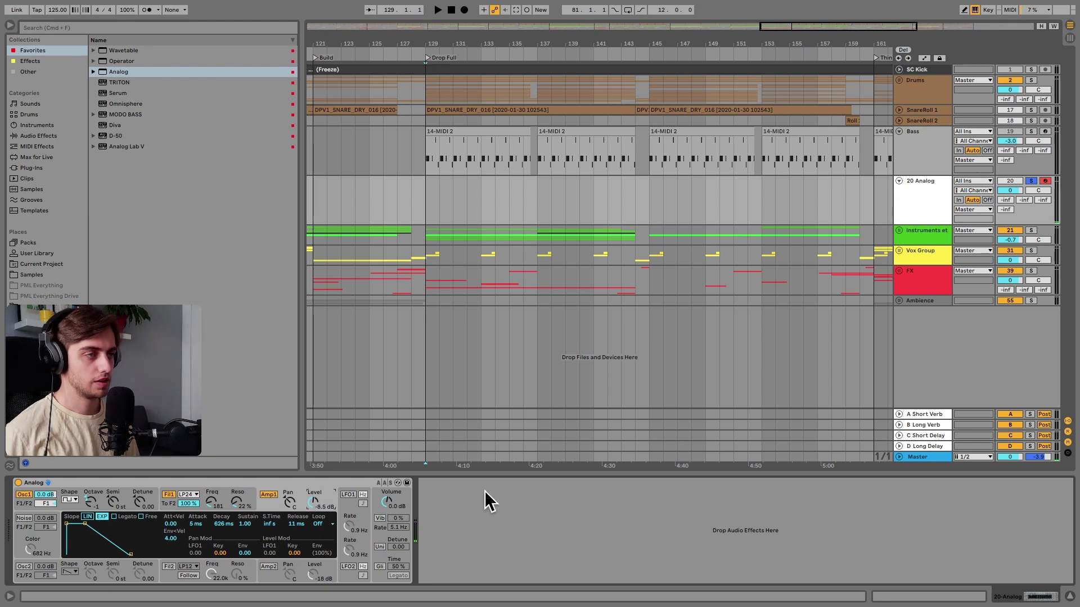
{"action": "left_click", "coordinate": [294, 524]}
{"action": "type", "text": "15"}
{"action": "key", "text": "Return"}
{"action": "type", "text": "75"}
{"action": "key", "text": "Return"}
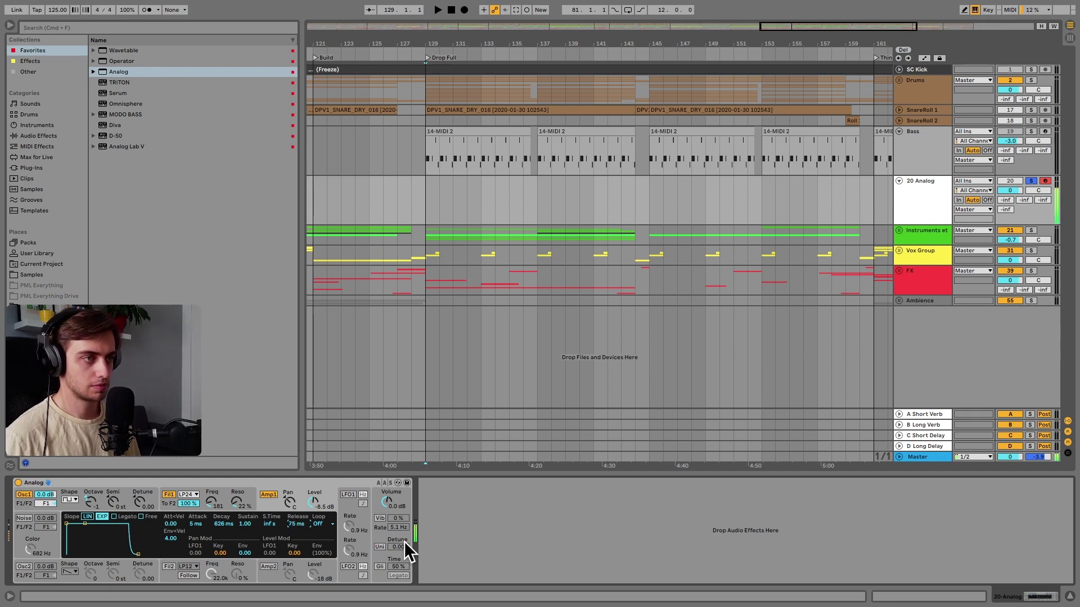
- Re-enable oscillator 2 and turn its level down to -6.6 dB
{"action": "left_click", "coordinate": [18, 569]}
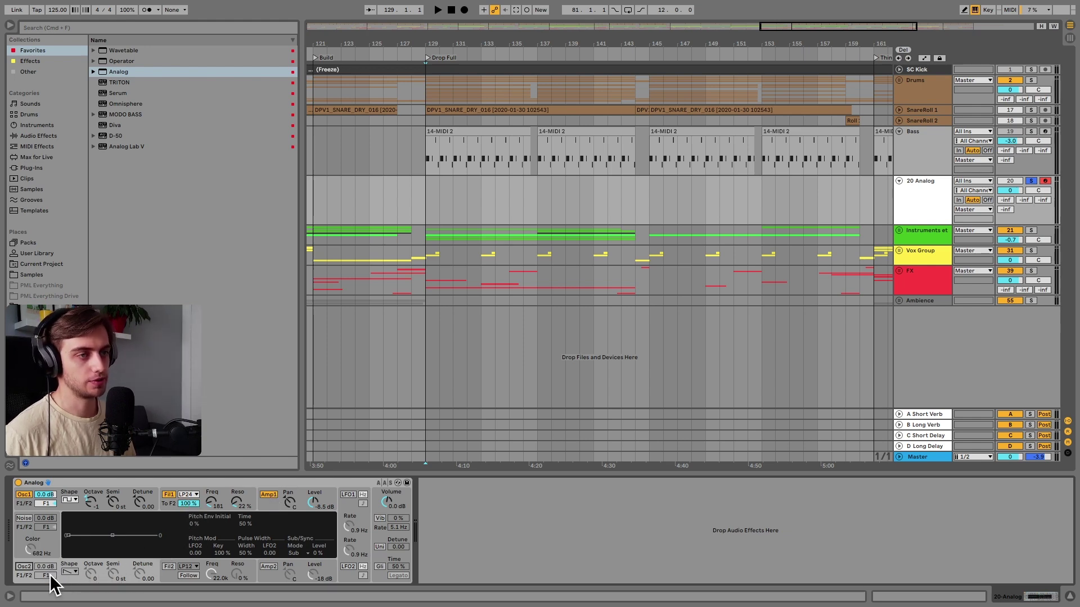
{"action": "left_click", "coordinate": [21, 566]}
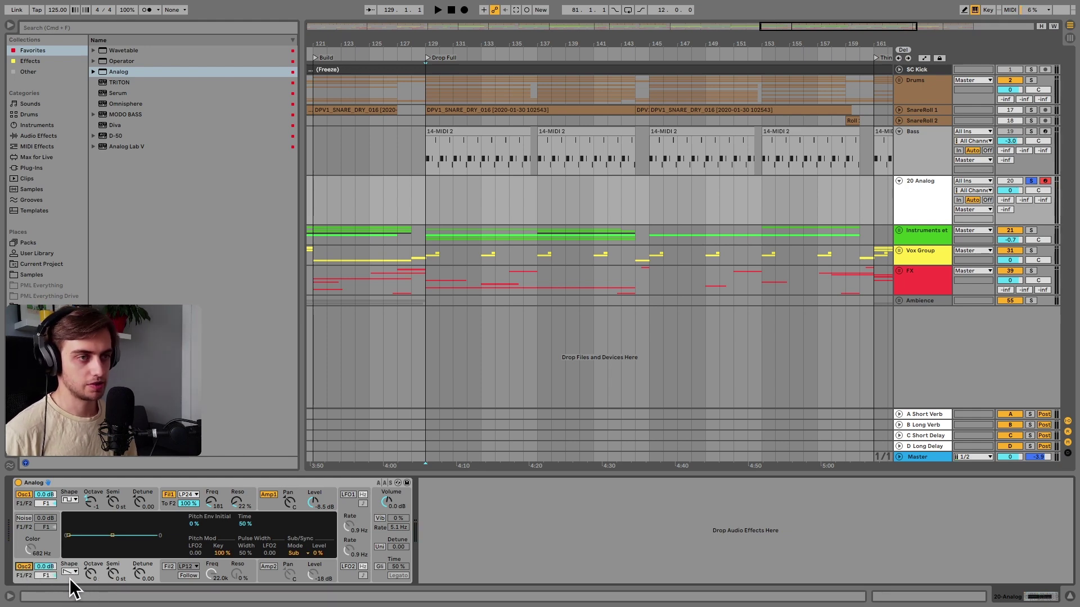
{"action": "left_click_drag", "start_coordinate": [45, 566], "coordinate": [45, 580]}
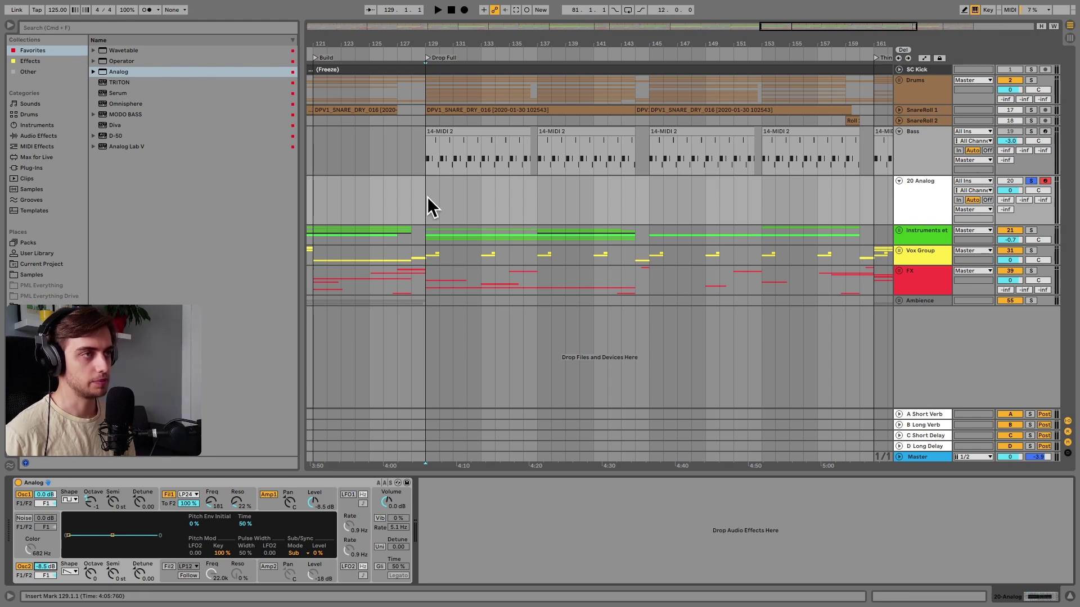
- Create an empty MIDI clip over bars 129–137 on the 20 Analog track in Draw mode
{"action": "left_click", "coordinate": [536, 194], "text": "shift"}
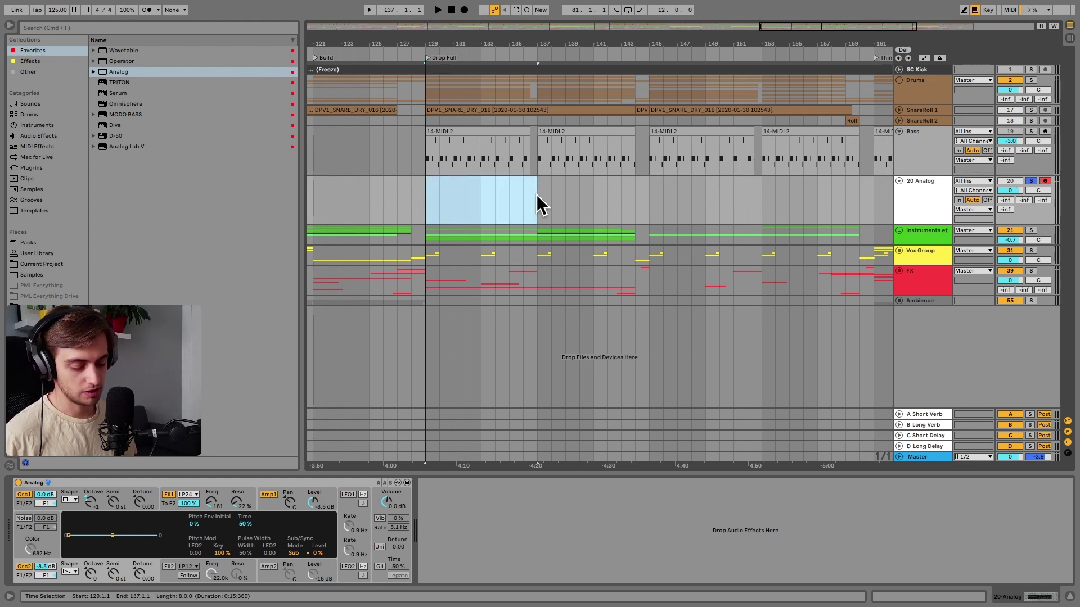
{"action": "key", "text": "ctrl+alt+b"}
{"action": "key", "text": "ctrl+alt+b"}
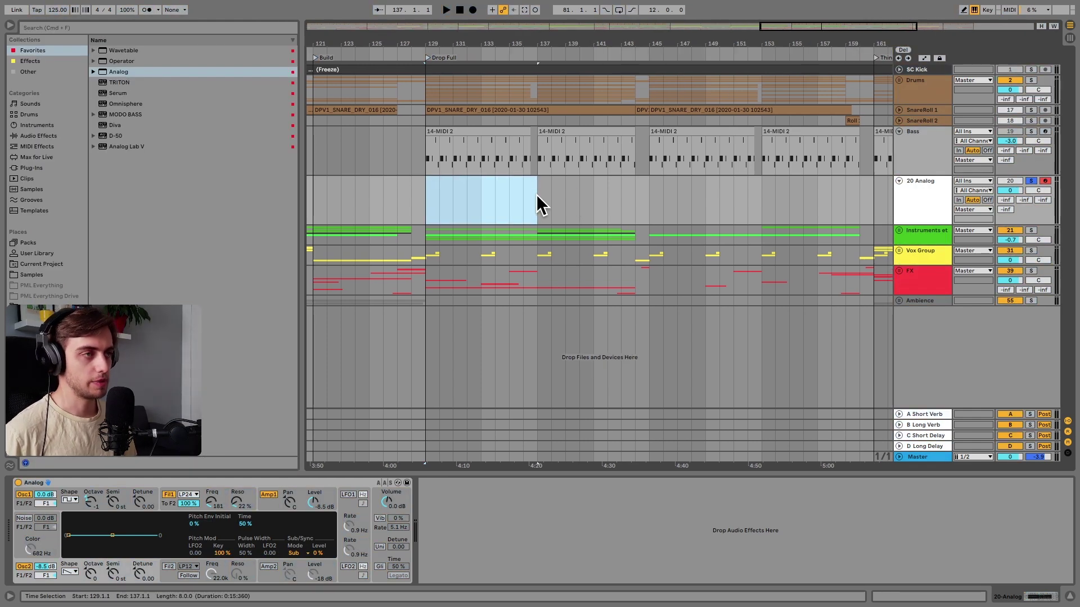
{"action": "key", "text": "ctrl+shift+m"}
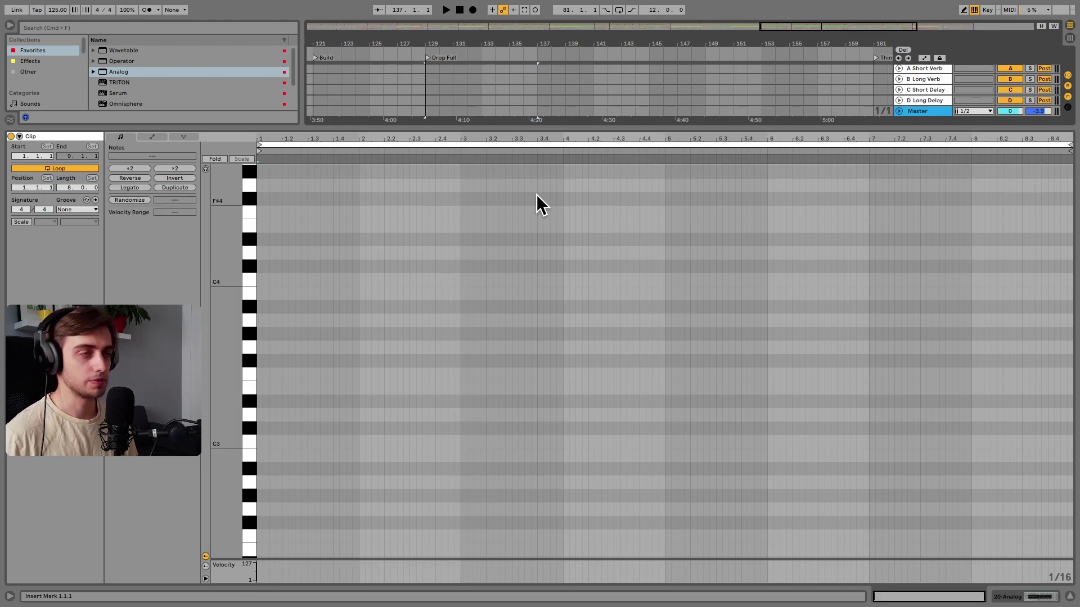
{"action": "scroll", "coordinate": [283, 446], "scroll_direction": "up", "scroll_amount": 3}
{"action": "key", "text": "b"}
{"action": "key", "text": "b"}
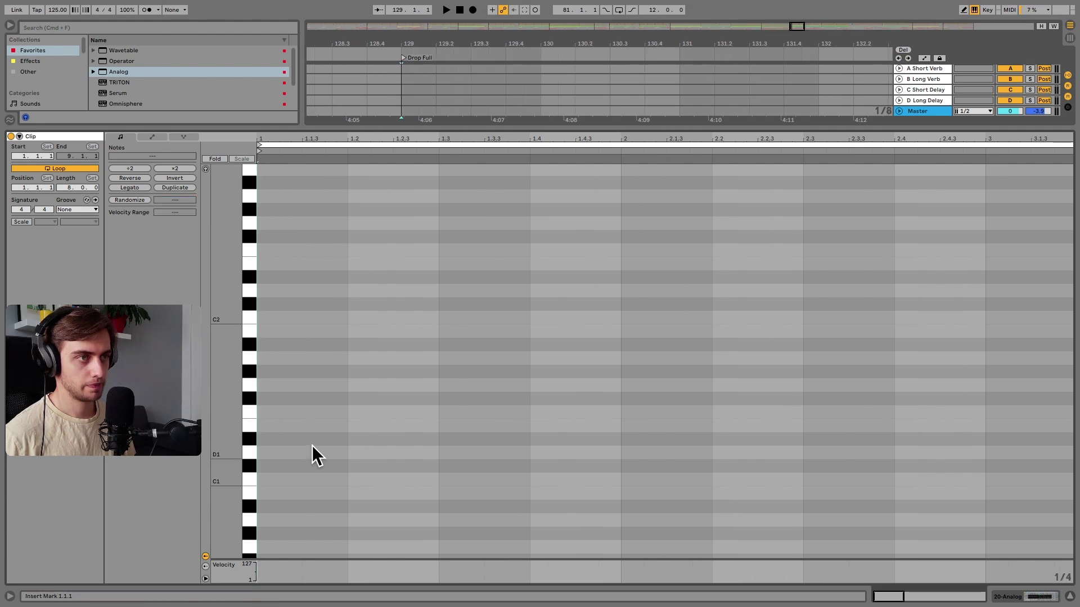
- Draw an E1 at the clip start and a short E1 at 1.2.4, folded to E Minor
{"action": "double_click", "coordinate": [286, 423]}
{"action": "key", "text": "b"}
{"action": "key", "text": "super+1"}
{"action": "key", "text": "super+1"}
{"action": "left_click", "coordinate": [426, 425]}
{"action": "left_click_drag", "start_coordinate": [437, 425], "coordinate": [429, 425]}
{"action": "left_click", "coordinate": [20, 221]}
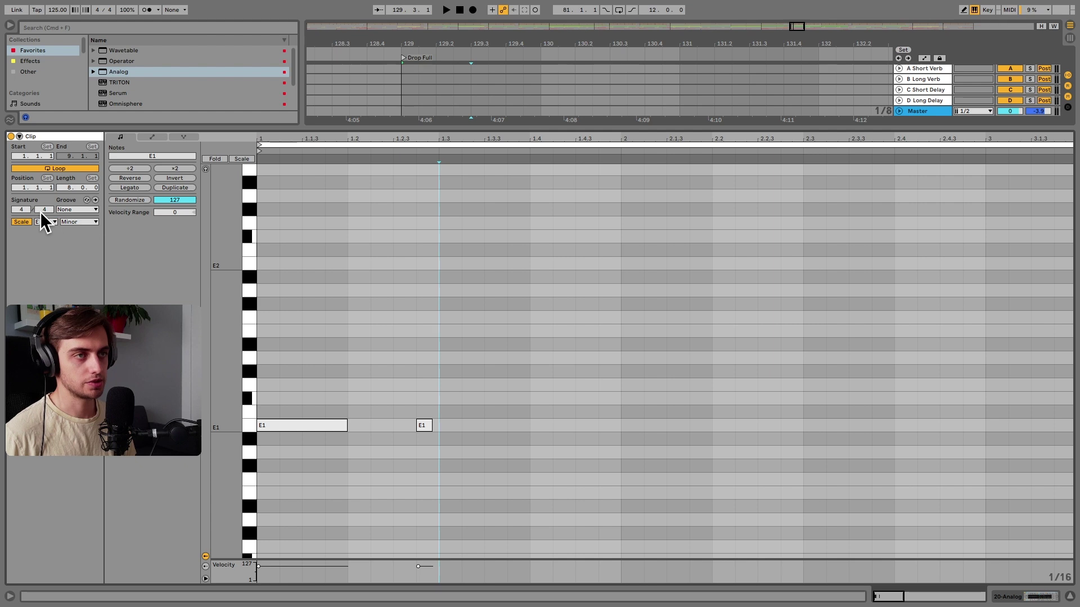
{"action": "left_click", "coordinate": [242, 159]}
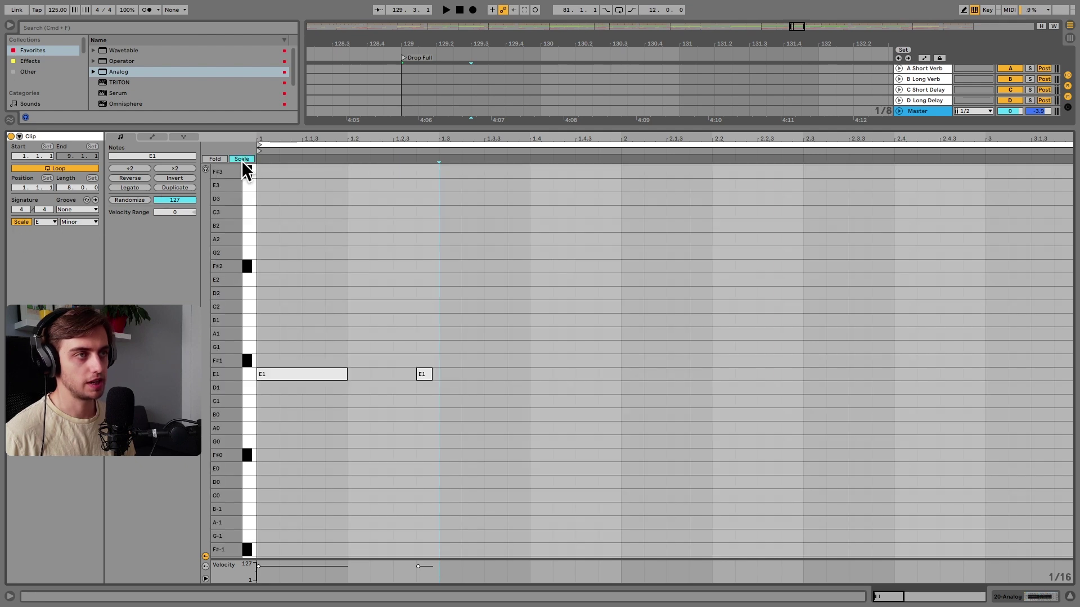
- Add a G1 note at 1.3.4 and a slightly lengthened D1 note at 1.4.3
{"action": "left_click", "coordinate": [424, 374]}
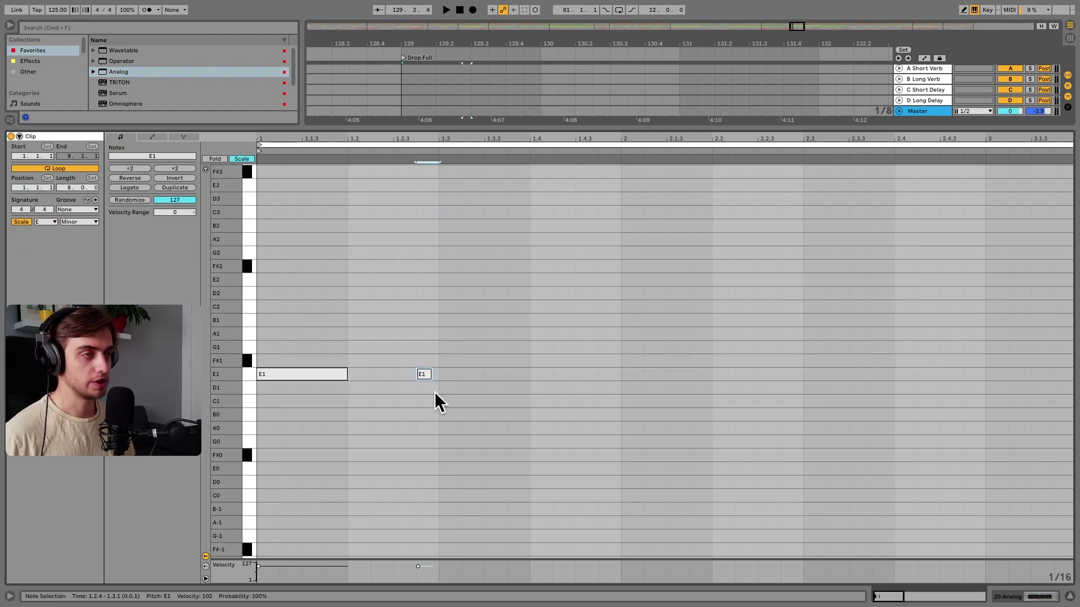
{"action": "double_click", "coordinate": [511, 375]}
{"action": "key", "text": "Up"}
{"action": "key", "text": "Up"}
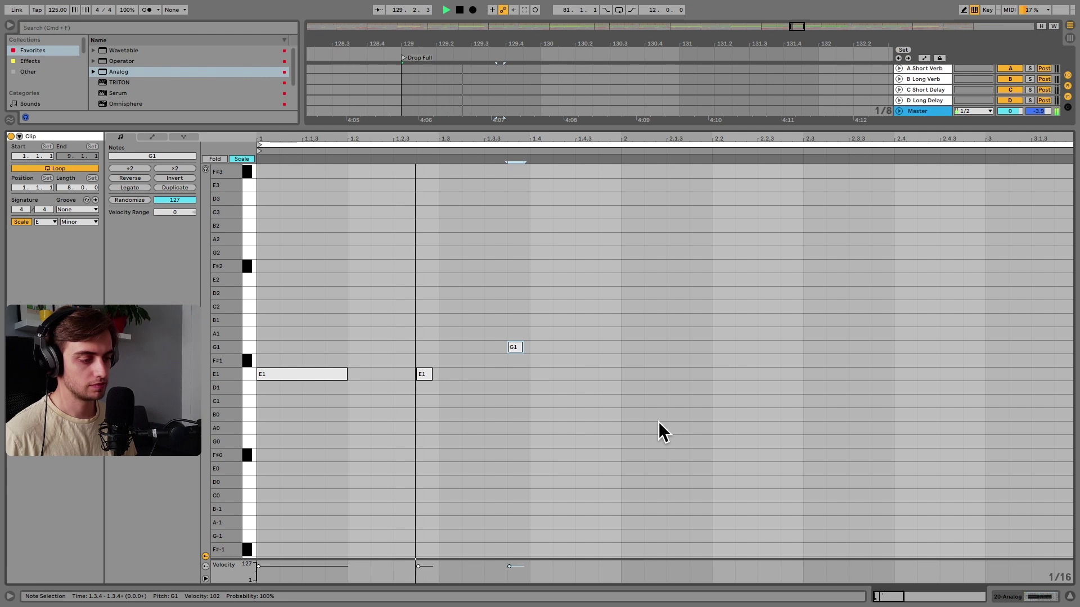
{"action": "left_click", "coordinate": [513, 331]}
{"action": "left_click", "coordinate": [576, 362]}
{"action": "key", "text": "ctrl+v"}
{"action": "key", "text": "Down"}
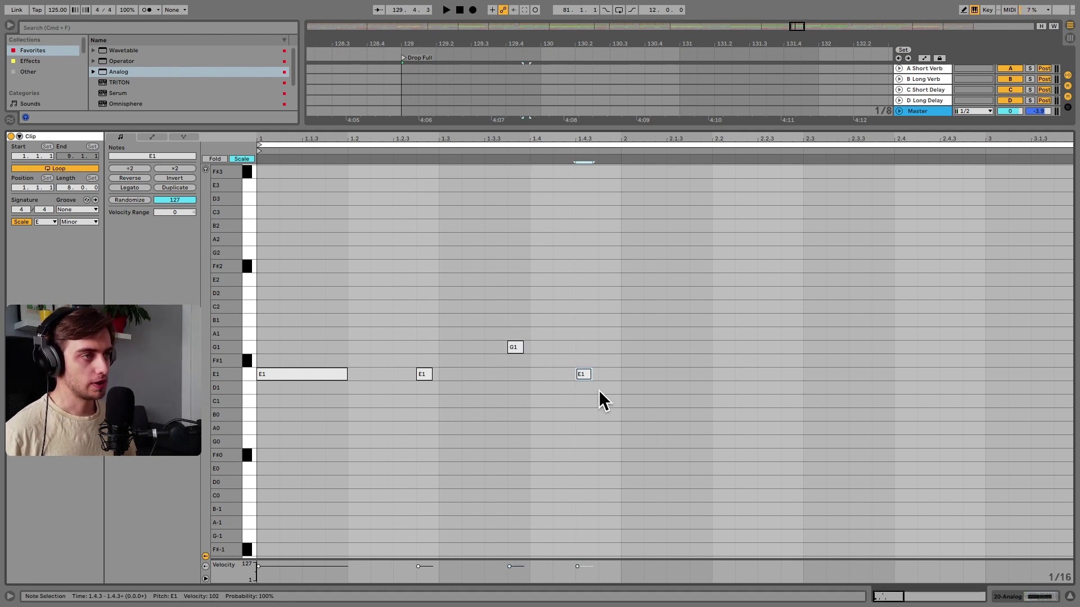
{"action": "key", "text": "Down"}
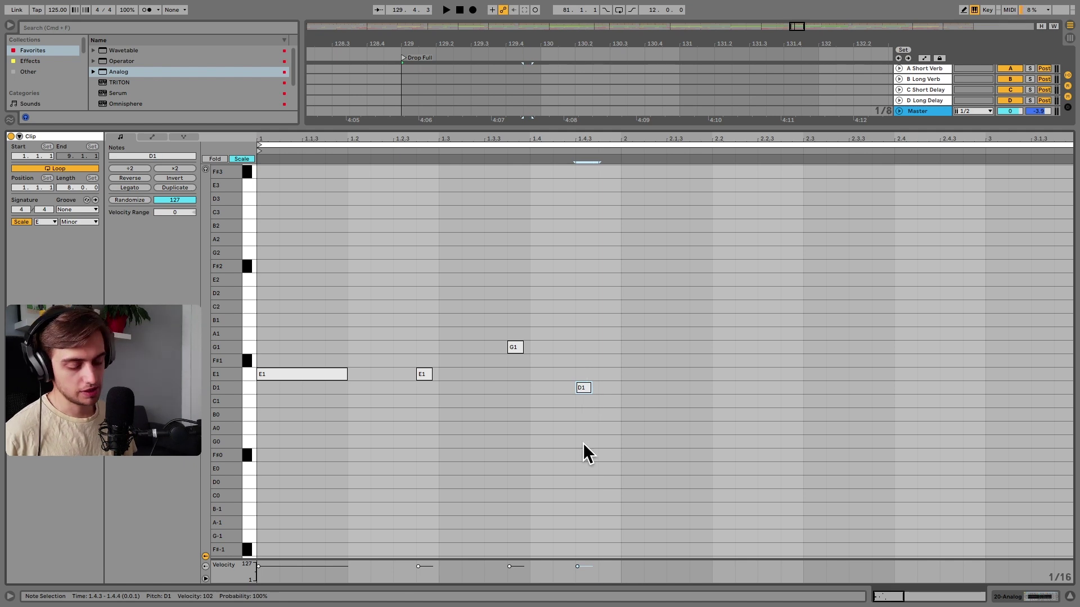
{"action": "key", "text": "shift+Right"}
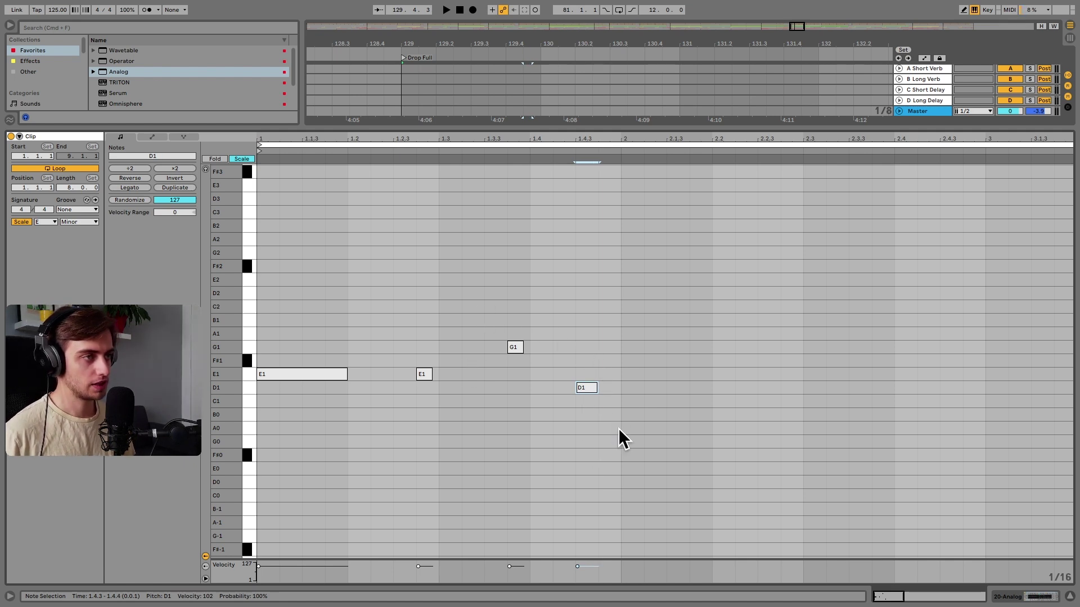
- Duplicate the bar-1 pattern into bar 2 and select the short E1 and G1 notes
{"action": "left_click_drag", "start_coordinate": [618, 429], "coordinate": [297, 321]}
{"action": "key", "text": "ctrl+d"}
{"action": "left_click_drag", "start_coordinate": [420, 302], "coordinate": [511, 388]}
{"action": "left_click_drag", "start_coordinate": [788, 309], "coordinate": [922, 428]}
- Reopen the bass clip's notes and play back the pattern
{"action": "key", "text": "shift+Tab"}
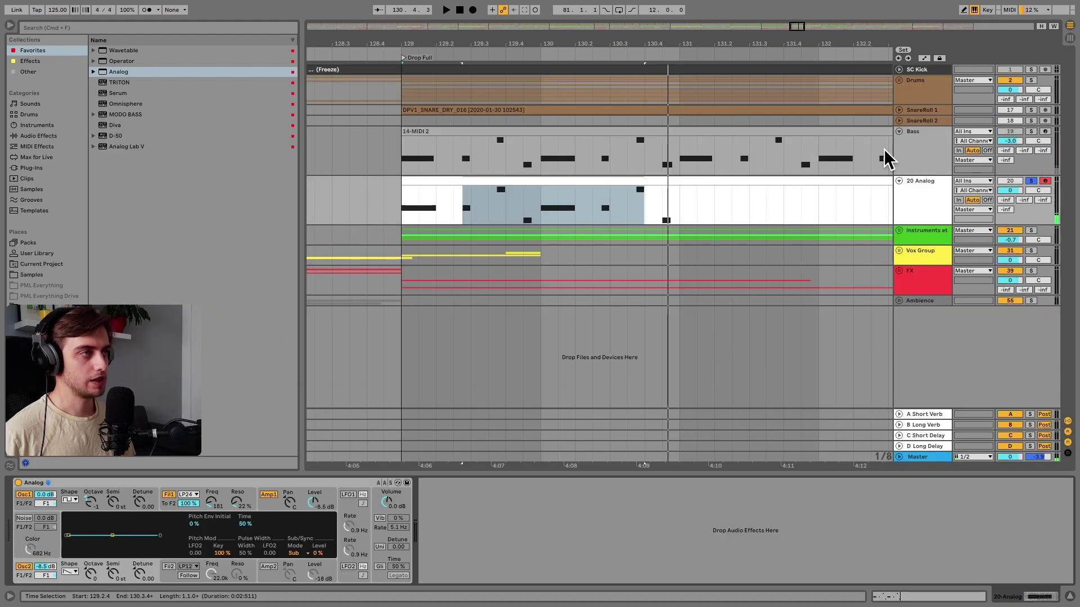
{"action": "left_click", "coordinate": [899, 80]}
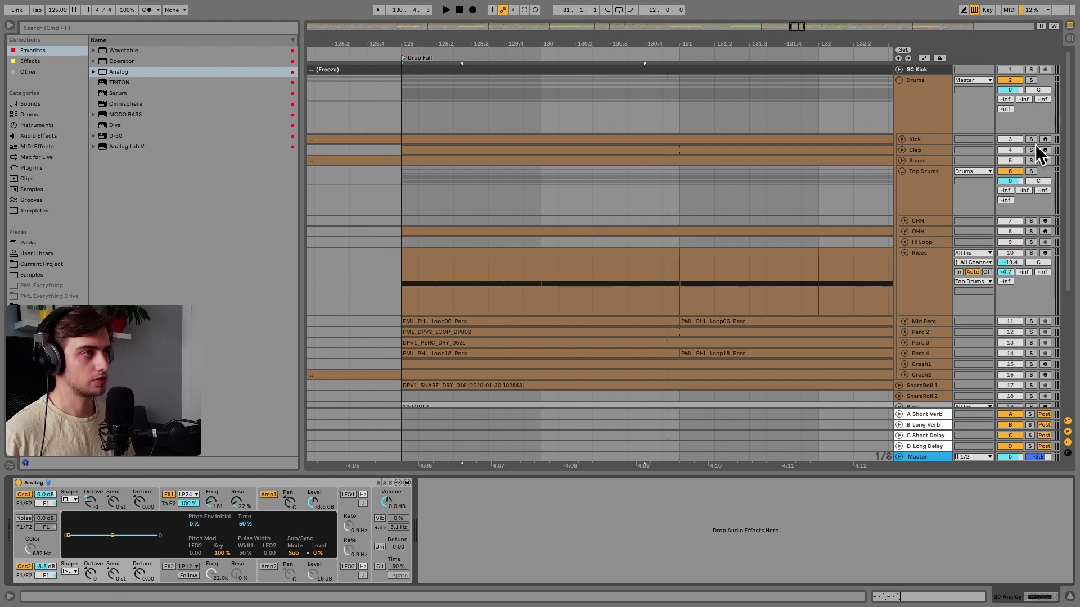
{"action": "left_click", "coordinate": [900, 80]}
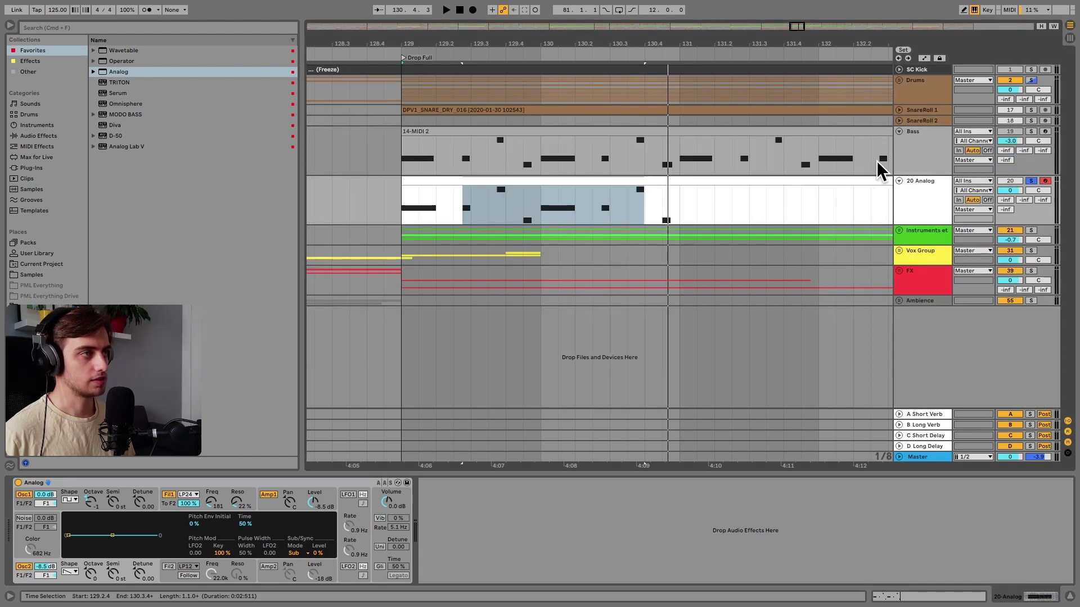
{"action": "double_click", "coordinate": [805, 156]}
{"action": "key", "text": "space"}
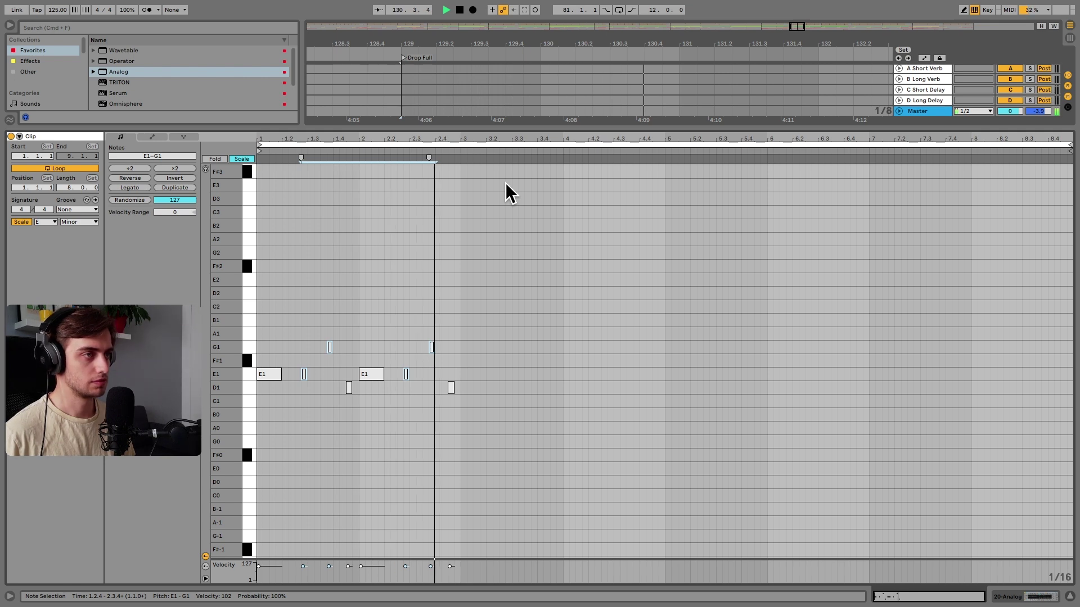
- Duplicate the two-bar E1–G1–D1 pattern to fill bars 129–137 of the clip
{"action": "key", "text": "space"}
{"action": "left_click_drag", "start_coordinate": [460, 400], "coordinate": [273, 326]}
{"action": "key", "text": "ctrl+d"}
{"action": "key", "text": "ctrl+d"}
{"action": "key", "text": "ctrl+d"}
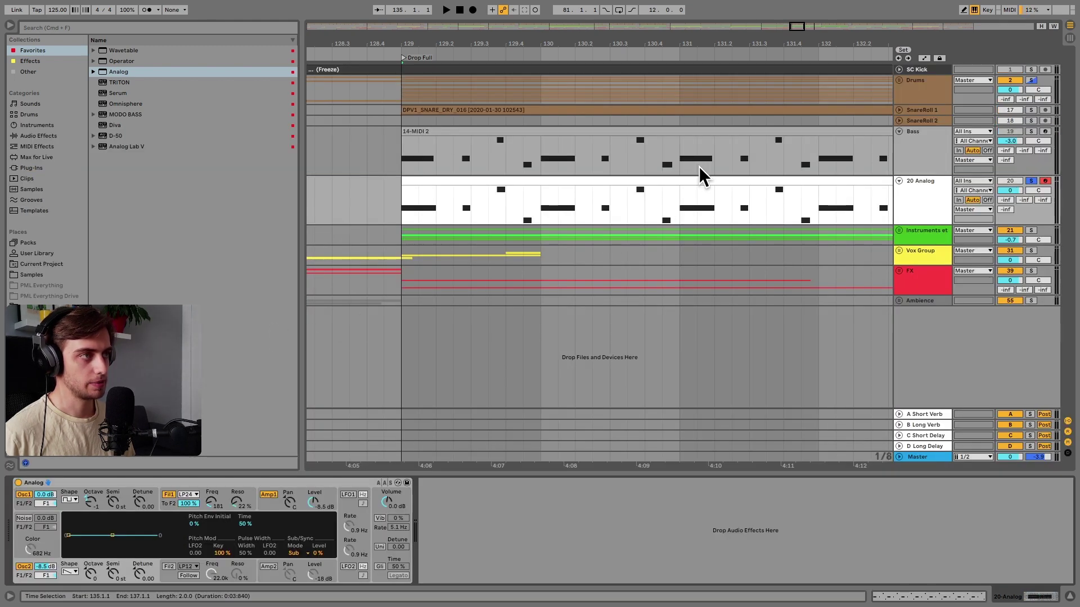
{"action": "left_click", "coordinate": [699, 179]}
{"action": "left_click_drag", "start_coordinate": [706, 185], "coordinate": [624, 185]}
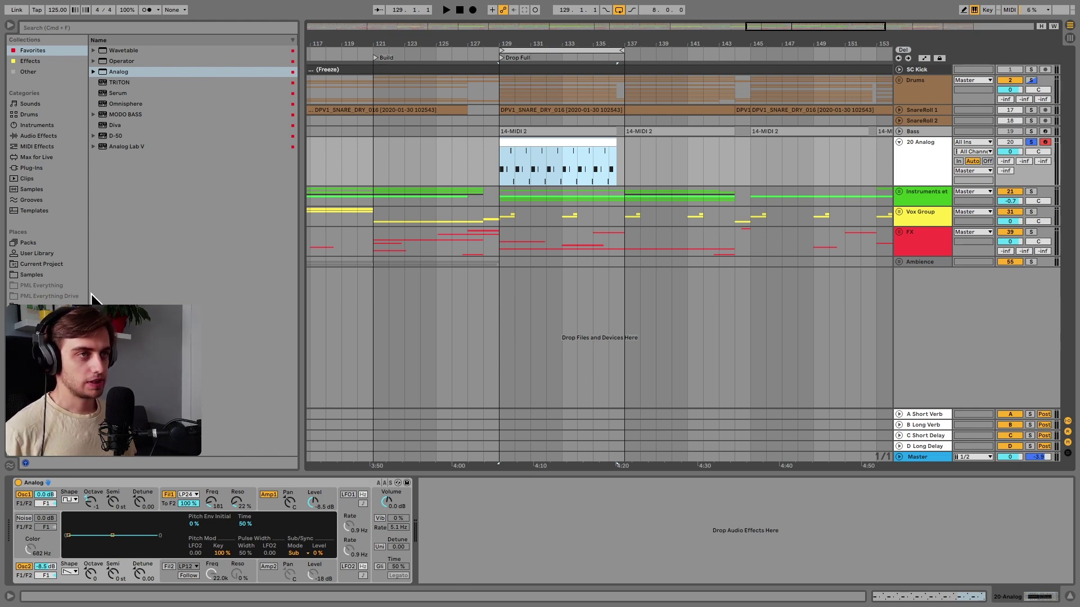
- Add an Auto Filter after Analog with OSR drive mode at 3.81 dB
{"action": "left_click", "coordinate": [37, 62]}
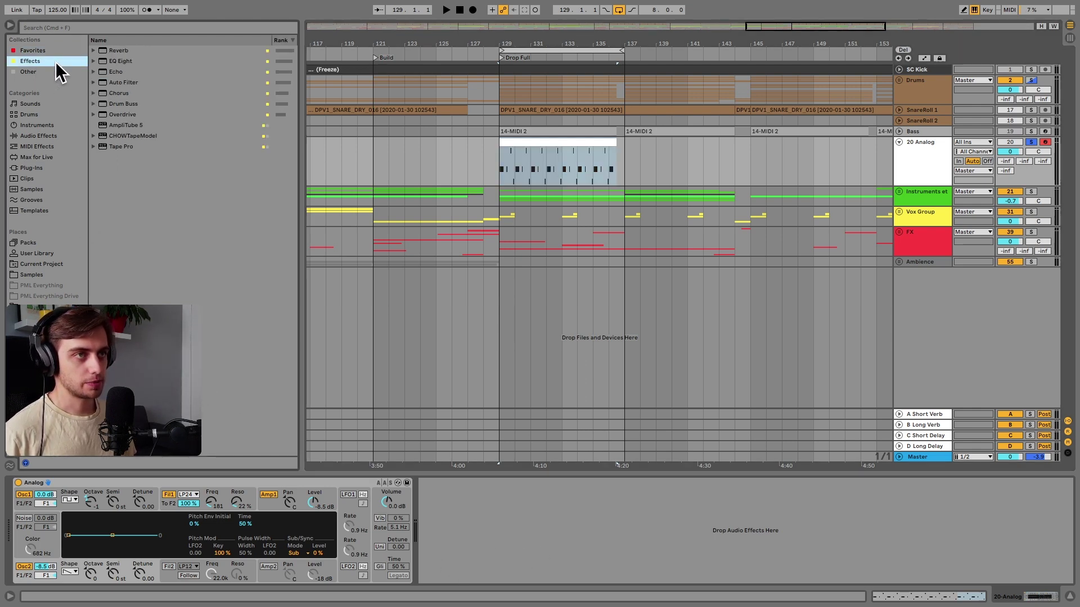
{"action": "left_click_drag", "start_coordinate": [125, 82], "coordinate": [518, 536]}
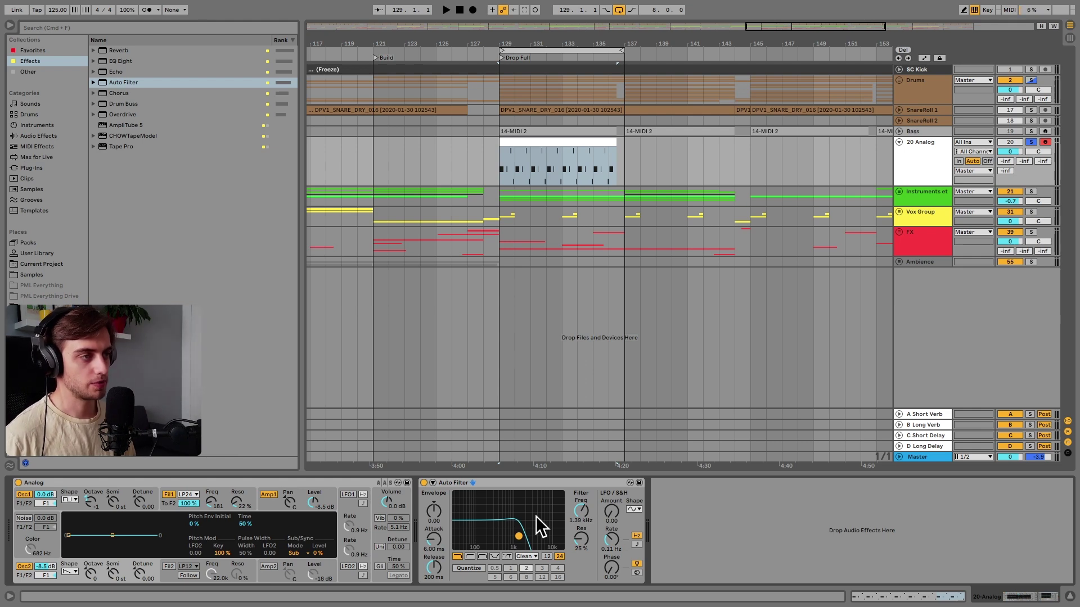
{"action": "left_click", "coordinate": [534, 554]}
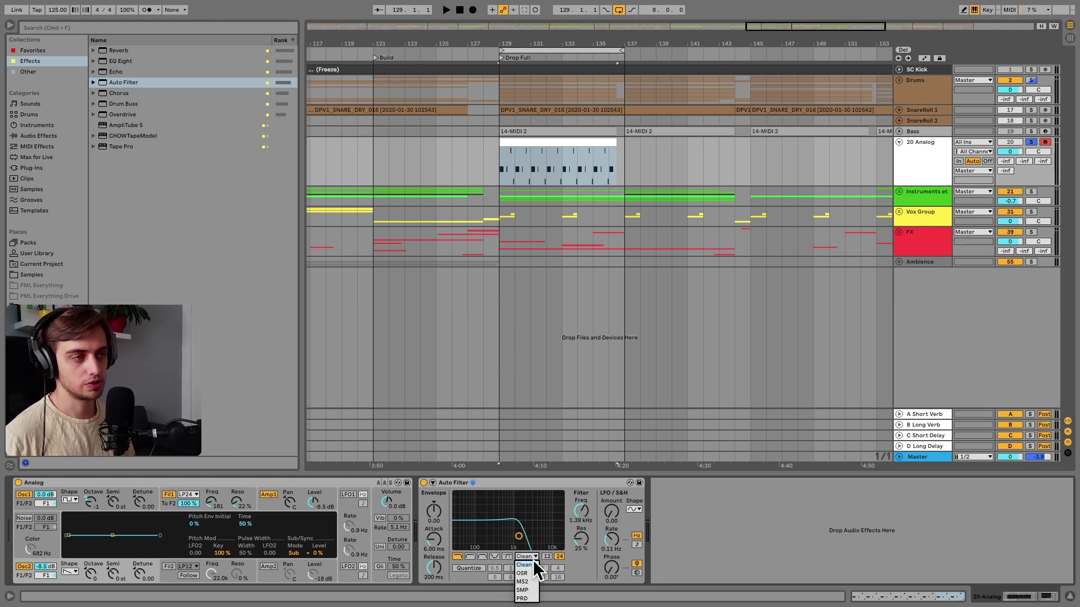
{"action": "left_click", "coordinate": [528, 573]}
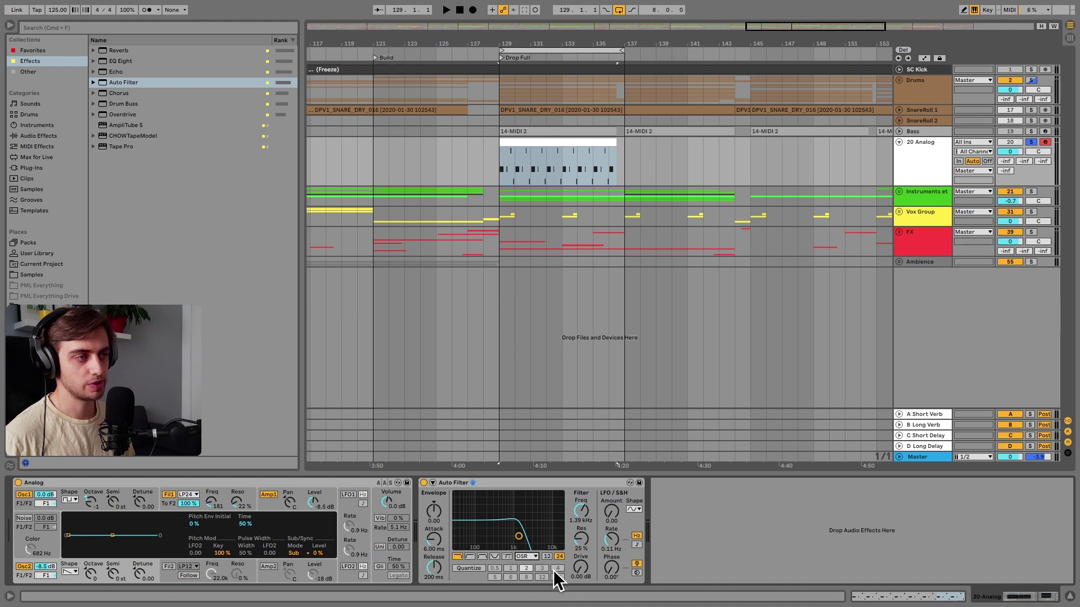
{"action": "left_click_drag", "start_coordinate": [582, 567], "coordinate": [582, 557]}
- Lower the Auto Filter cutoff to about 532 Hz while playing the bass
{"action": "key", "text": "space"}
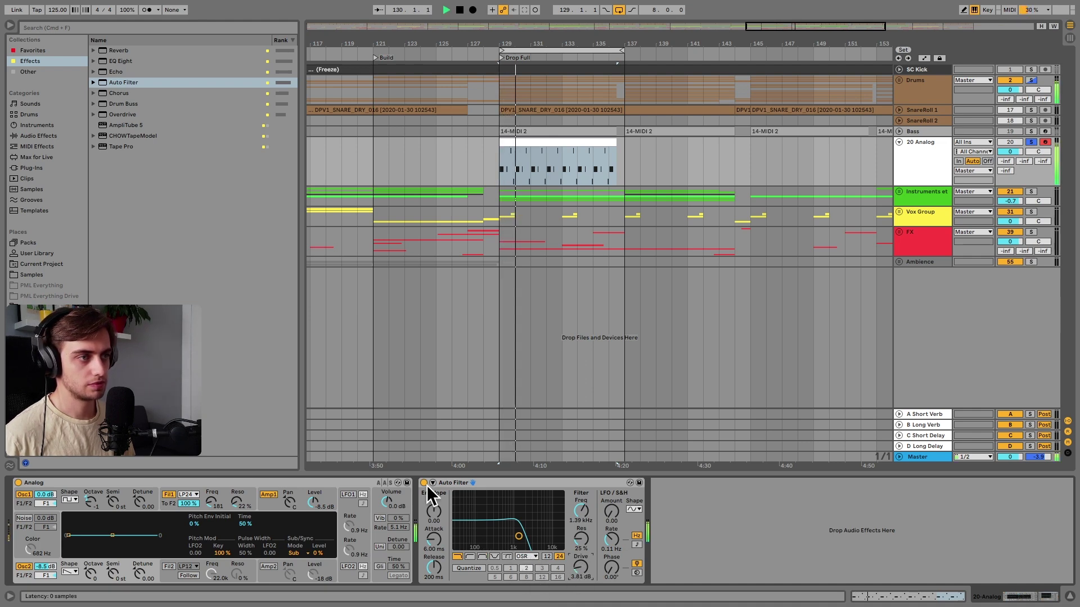
{"action": "left_click_drag", "start_coordinate": [518, 536], "coordinate": [504, 544]}
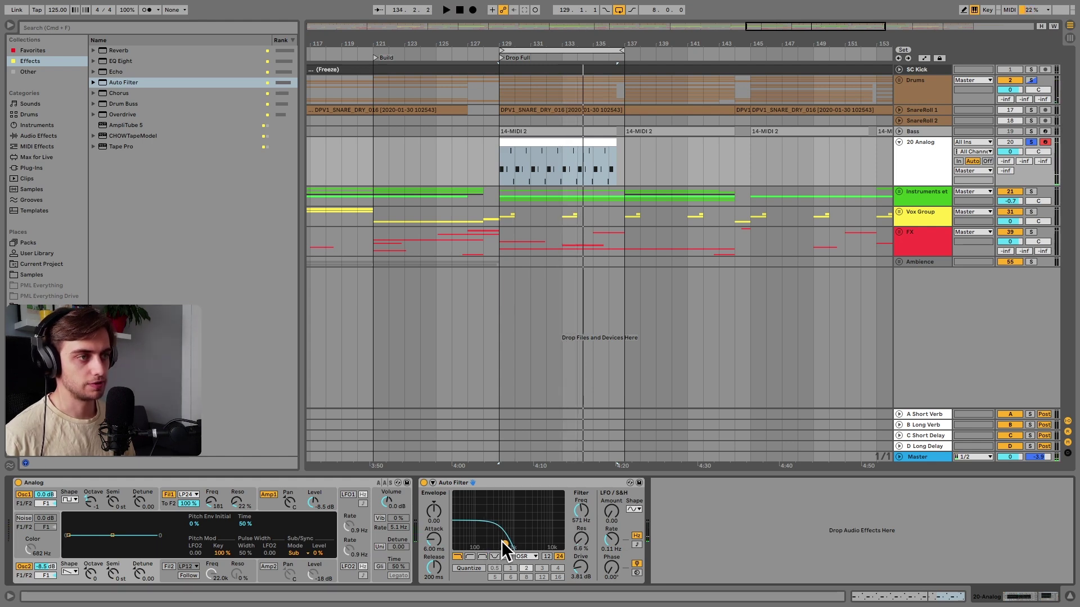
{"action": "left_click_drag", "start_coordinate": [501, 541], "coordinate": [504, 541]}
- Load a Limiter after the Auto Filter and lower its ceiling to -8.19 dB while auditioning
{"action": "left_click", "coordinate": [82, 28]}
{"action": "type", "text": "limiter"}
{"action": "double_click", "coordinate": [119, 61]}
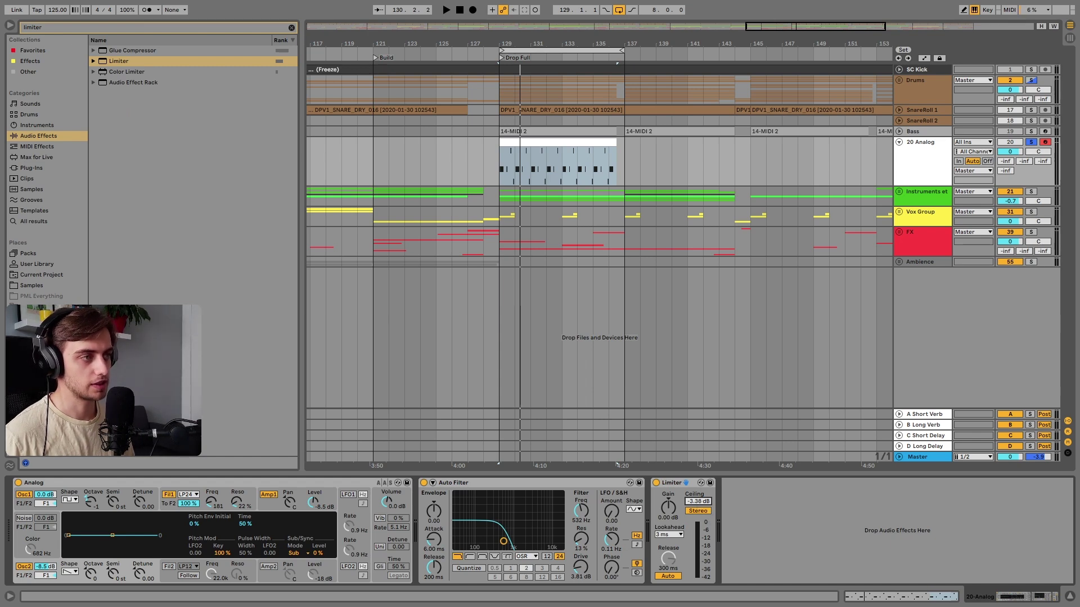
{"action": "key", "text": "space"}
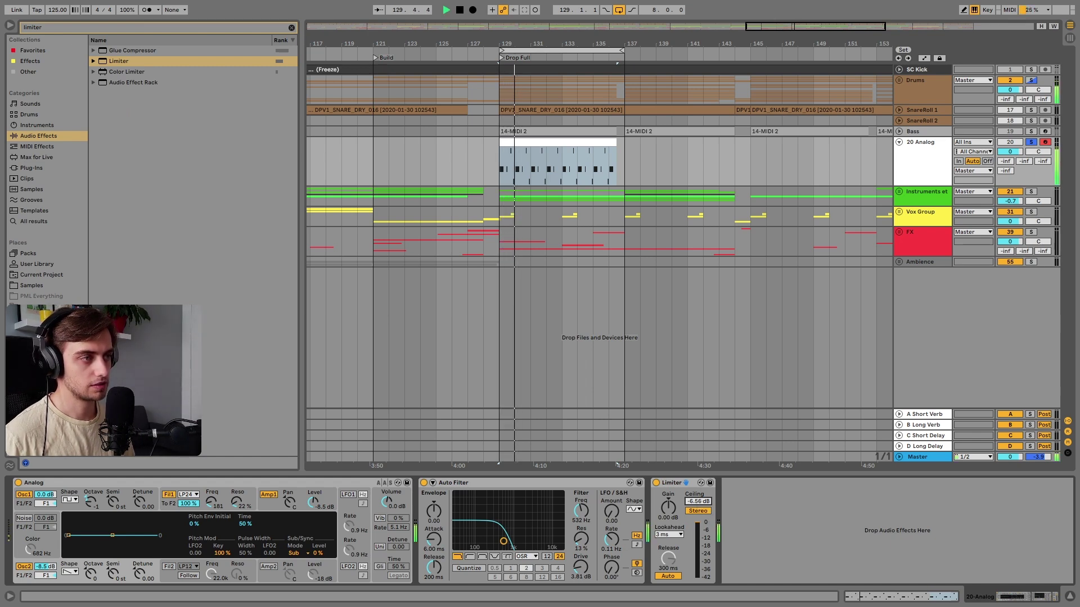
{"action": "left_click_drag", "start_coordinate": [697, 501], "coordinate": [698, 521]}
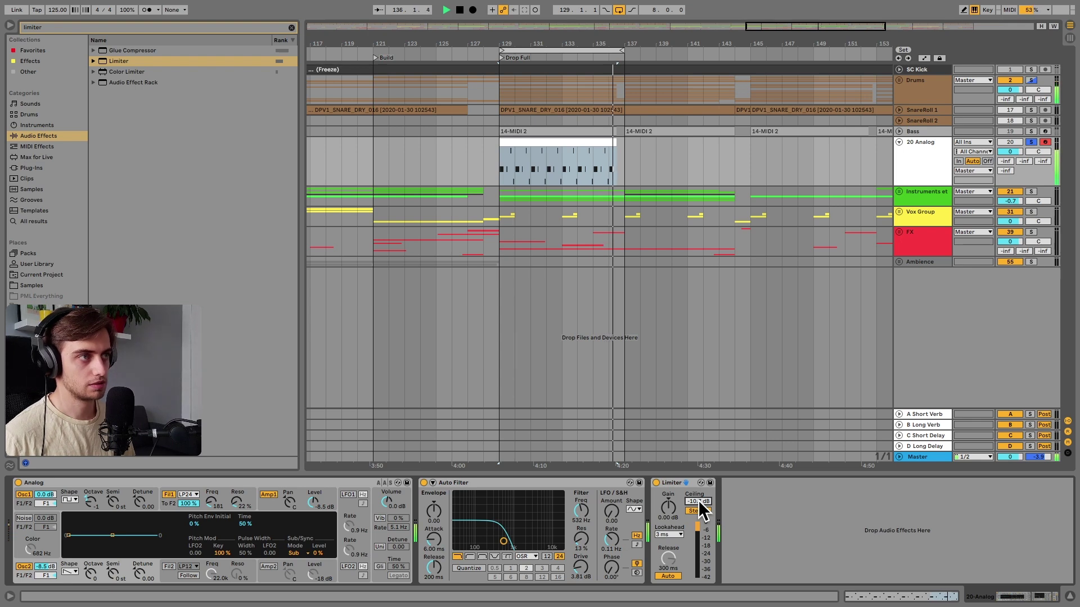
{"action": "key", "text": "space"}
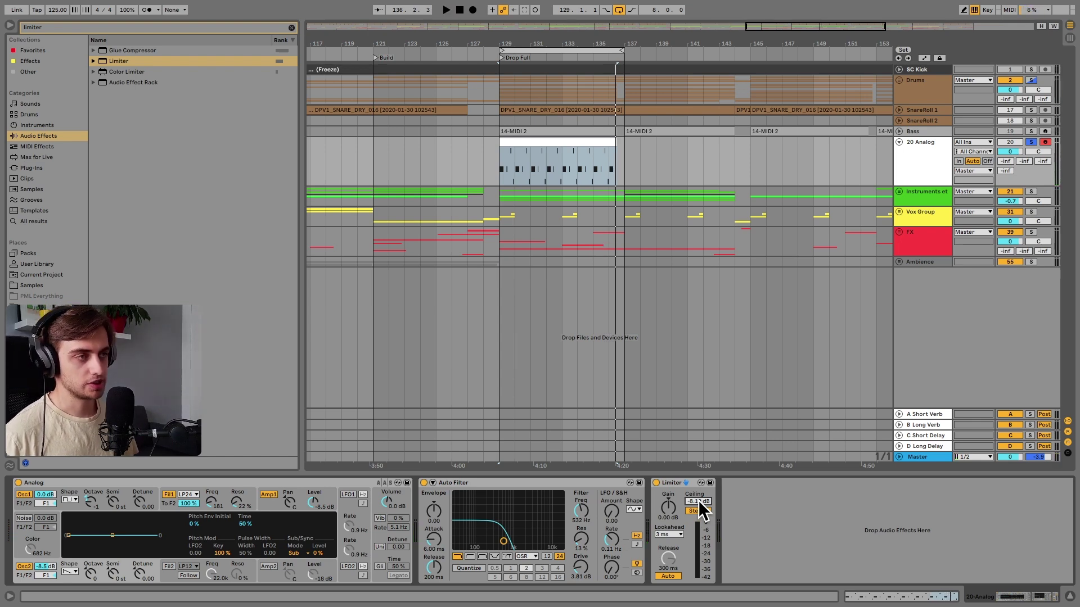
- Load a Compressor after the Limiter and sidechain it from SC Kick
{"action": "left_click", "coordinate": [291, 27]}
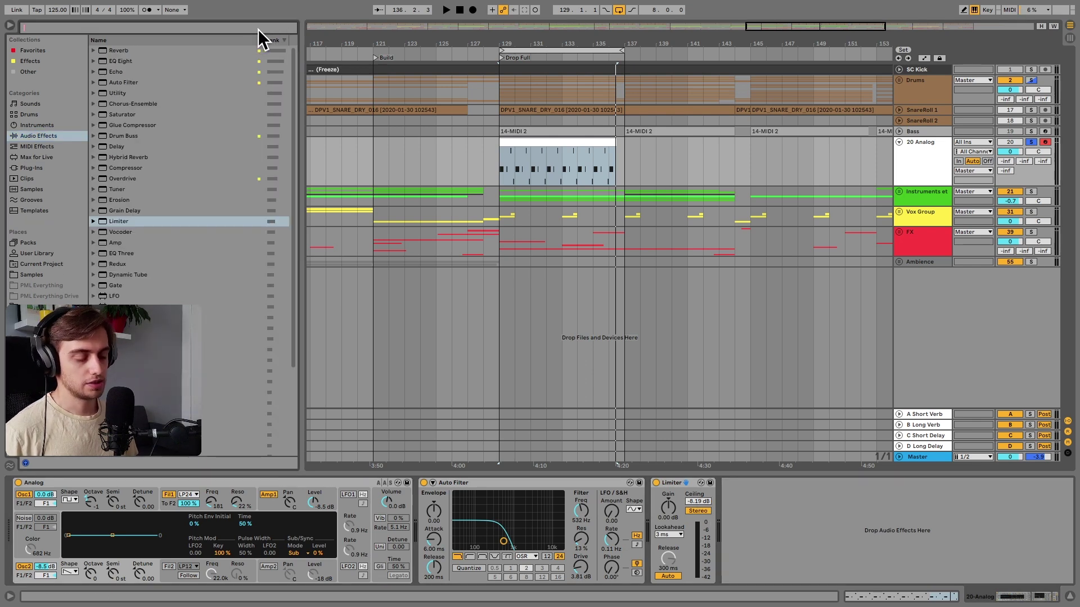
{"action": "type", "text": "compress"}
{"action": "key", "text": "Down"}
{"action": "key", "text": "Down"}
{"action": "key", "text": "Down"}
{"action": "key", "text": "Return"}
{"action": "left_click", "coordinate": [744, 510]}
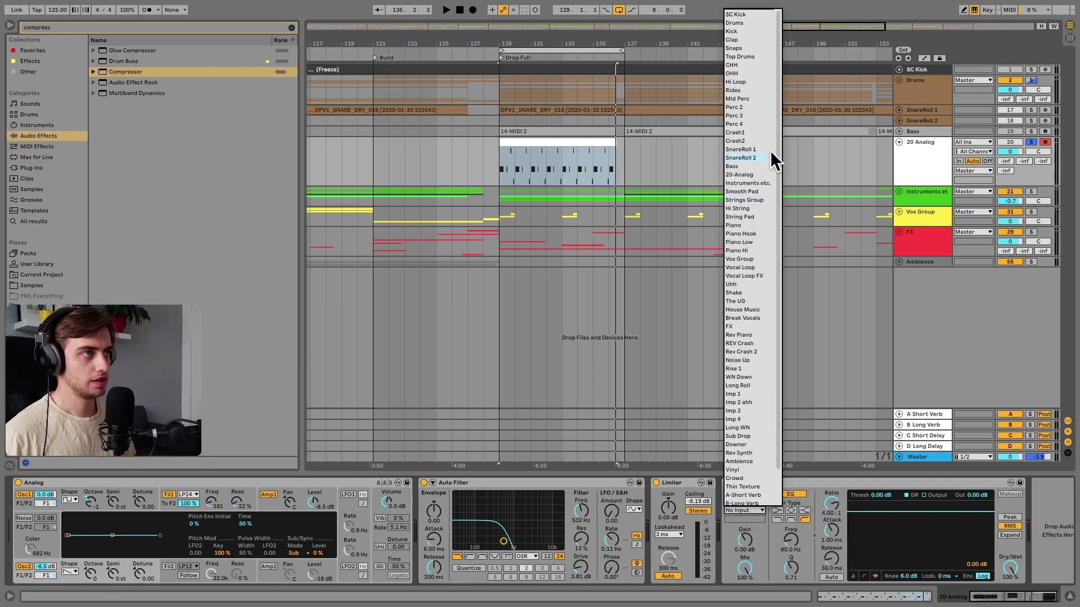
- Set the compressor threshold to about -18.7 dB and the attack to 3.80 ms
{"action": "key", "text": "Return"}
{"action": "key", "text": "space"}
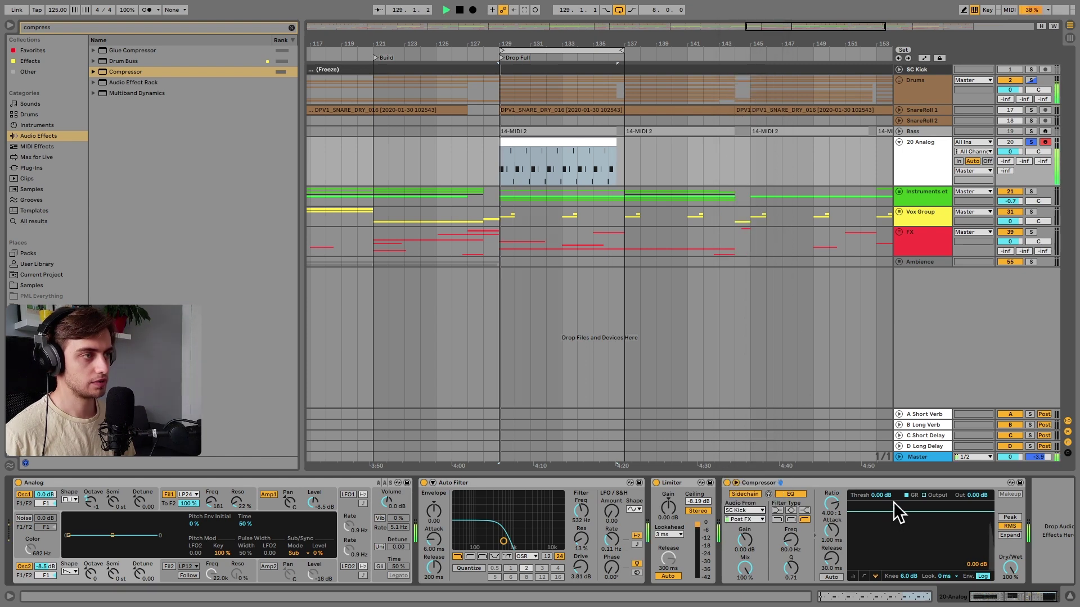
{"action": "left_click_drag", "start_coordinate": [883, 495], "coordinate": [883, 549]}
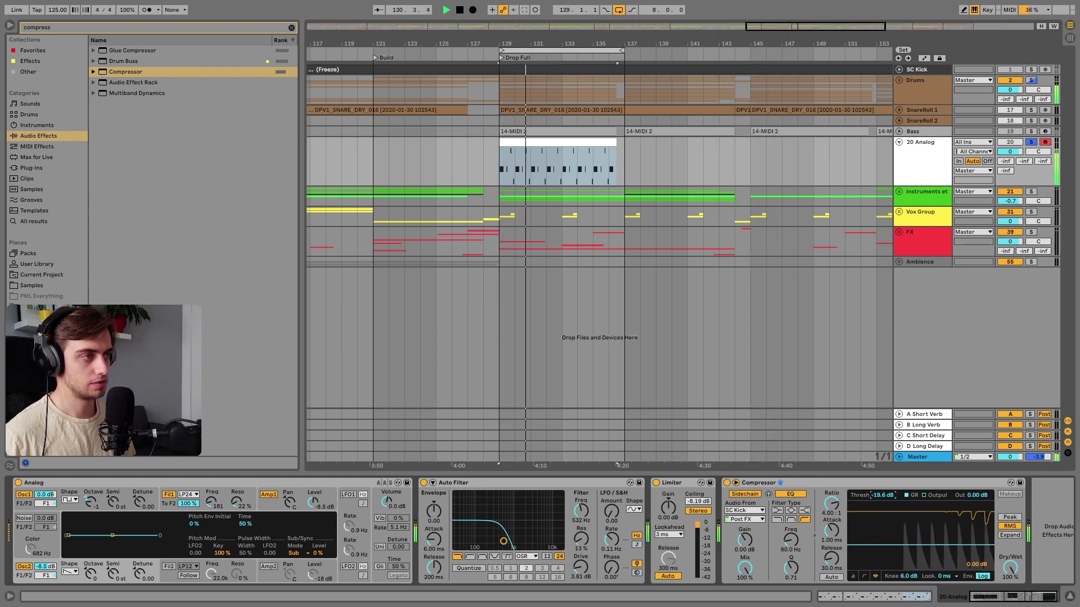
{"action": "left_click", "coordinate": [853, 577]}
{"action": "left_click_drag", "start_coordinate": [859, 532], "coordinate": [859, 527]}
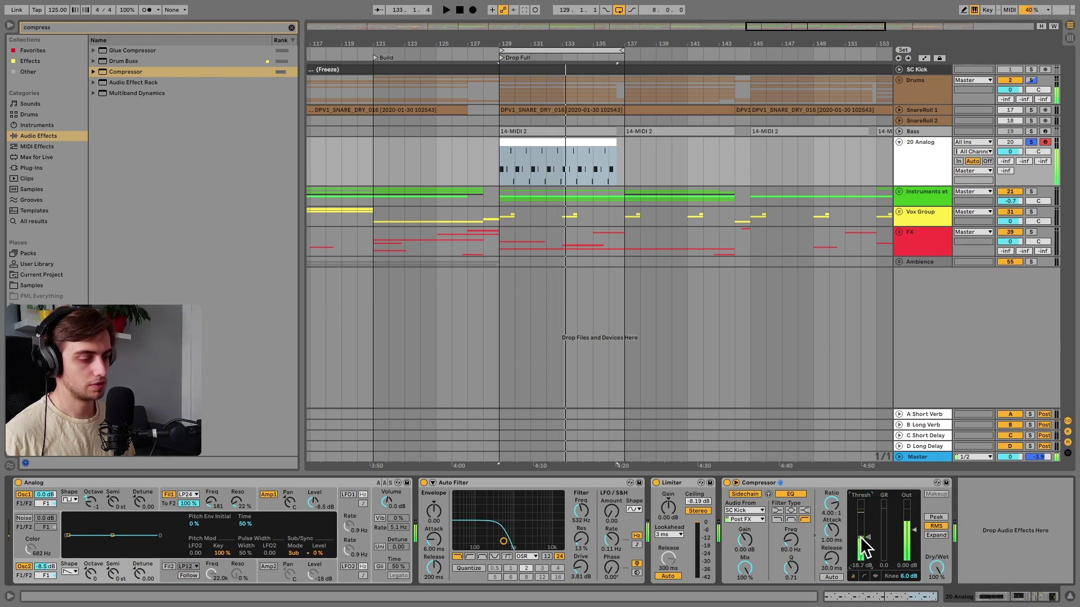
{"action": "key", "text": "space"}
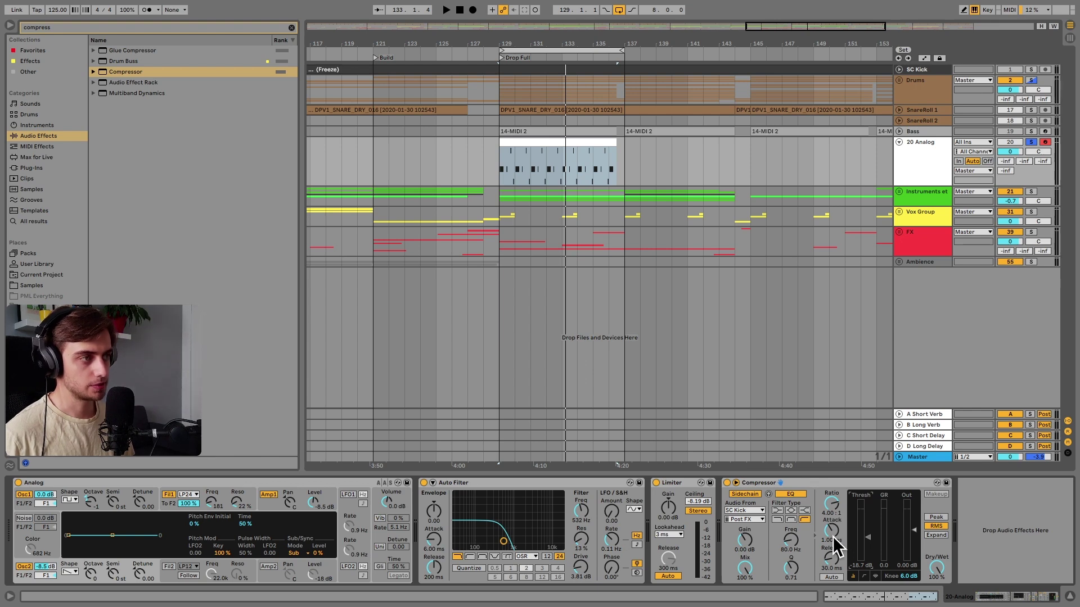
{"action": "left_click_drag", "start_coordinate": [831, 530], "coordinate": [831, 524]}
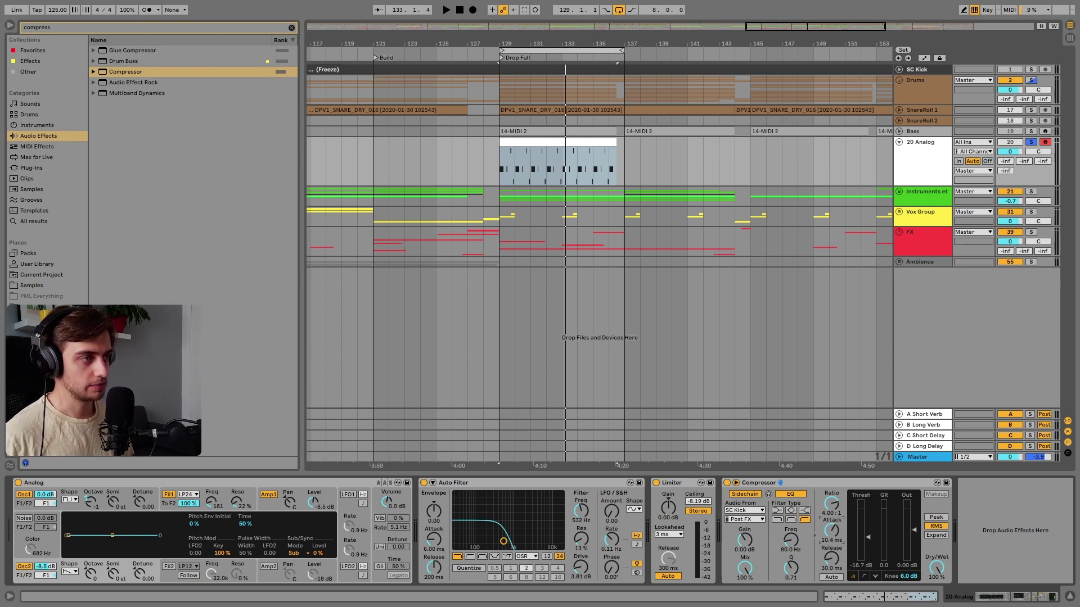
- Expand the Bass group and compare Bass and 20 Analog solos, ending with Bass soloed
{"action": "left_click", "coordinate": [899, 131]}
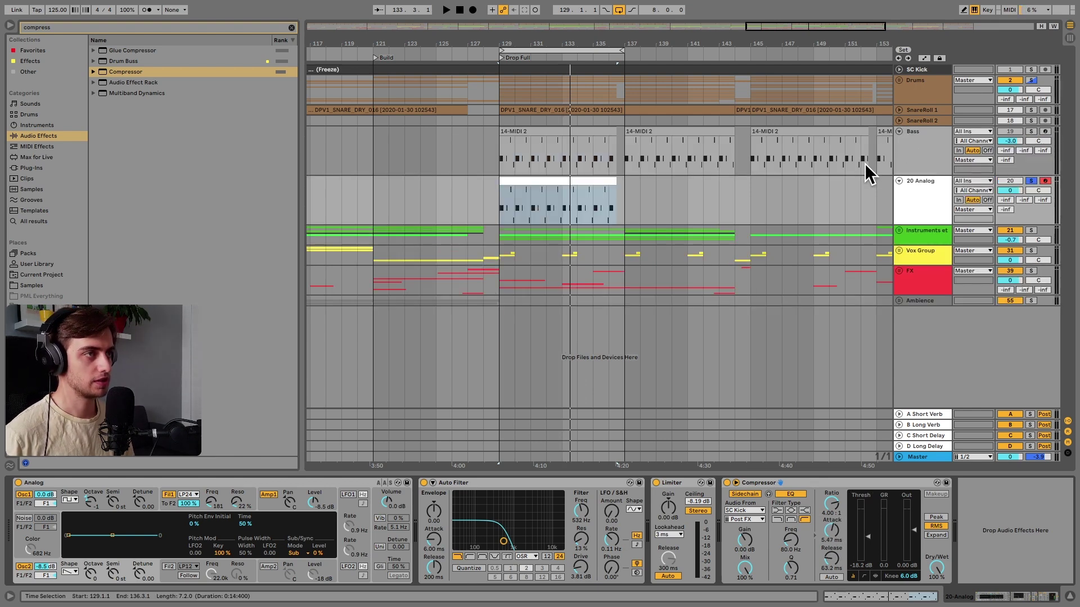
{"action": "key", "text": "space"}
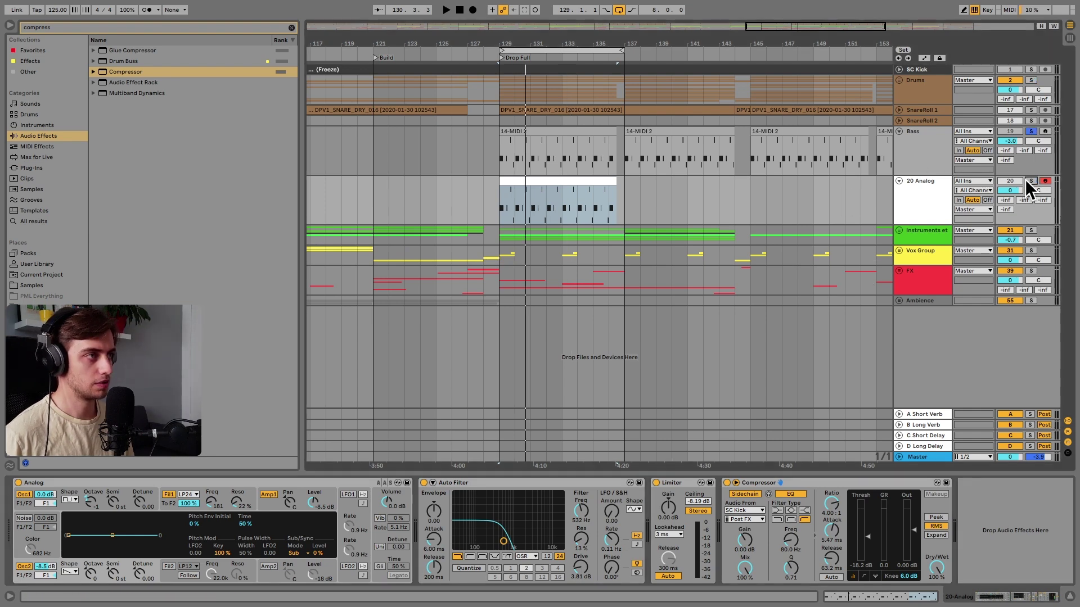
{"action": "left_click", "coordinate": [1031, 131]}
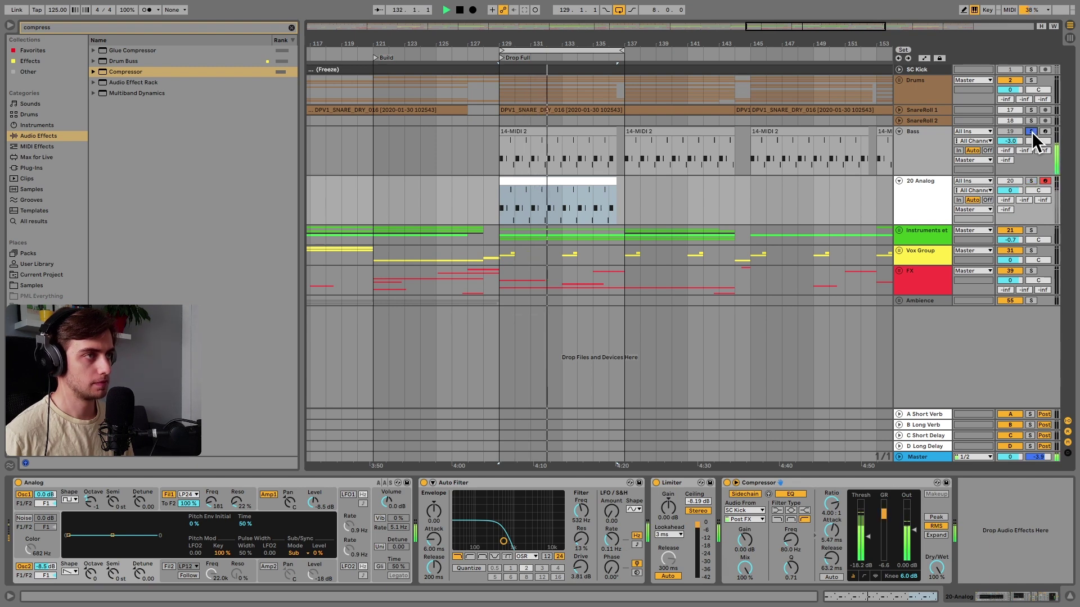
{"action": "left_click", "coordinate": [1032, 180]}
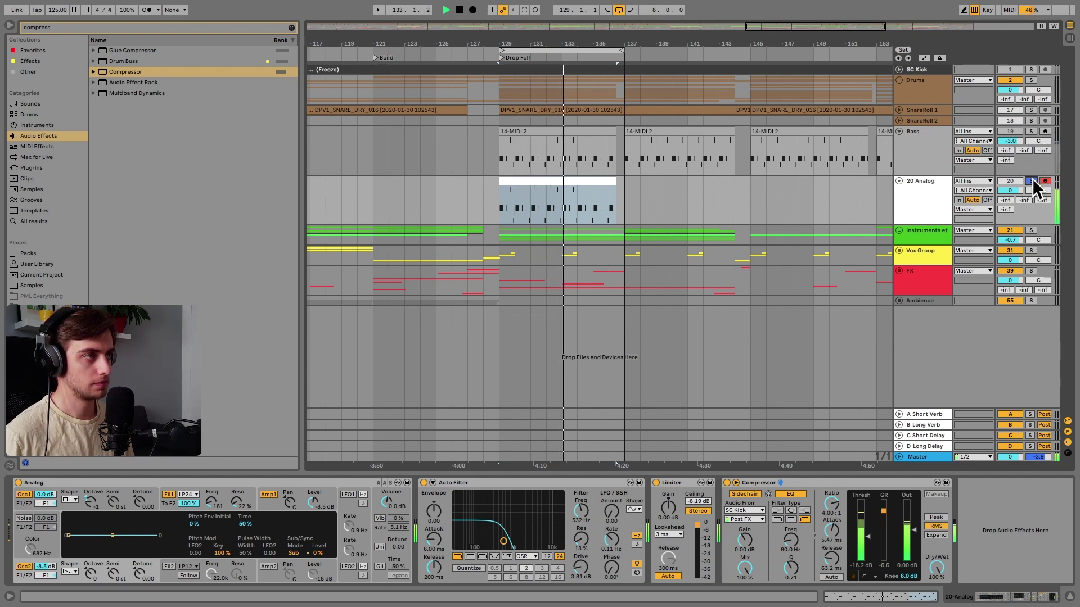
{"action": "left_click", "coordinate": [1030, 130]}
{"action": "key", "text": "space"}
{"action": "left_click_drag", "start_coordinate": [972, 593], "coordinate": [977, 592]}
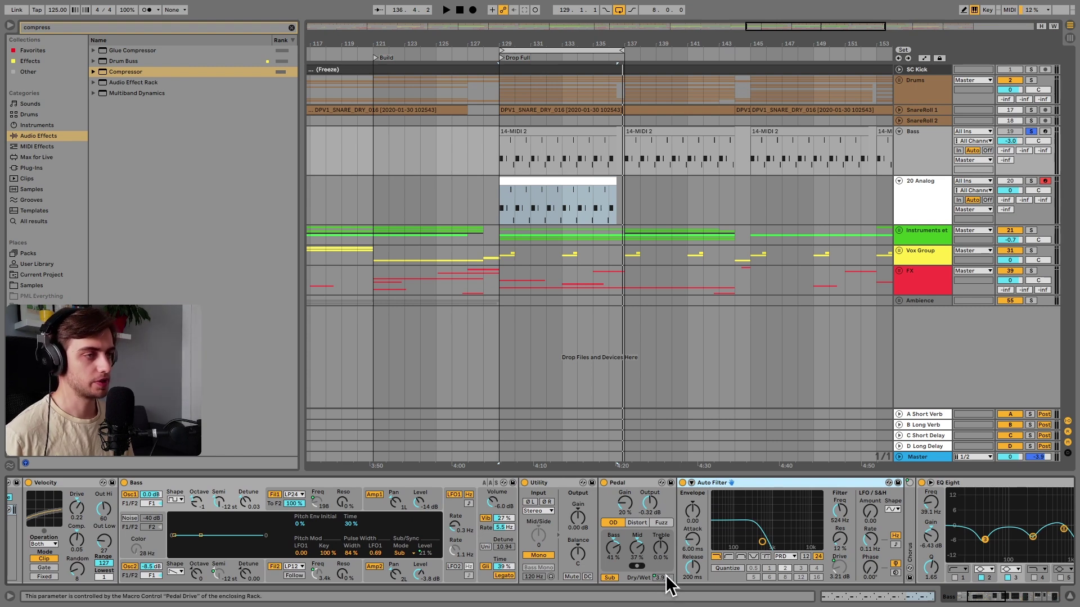
- Browse the Bass chain's EQ Eight, Flatline, Limiter, Saturator, Warm Tube and Compressor, then select 20 Analog
{"action": "left_click", "coordinate": [994, 599]}
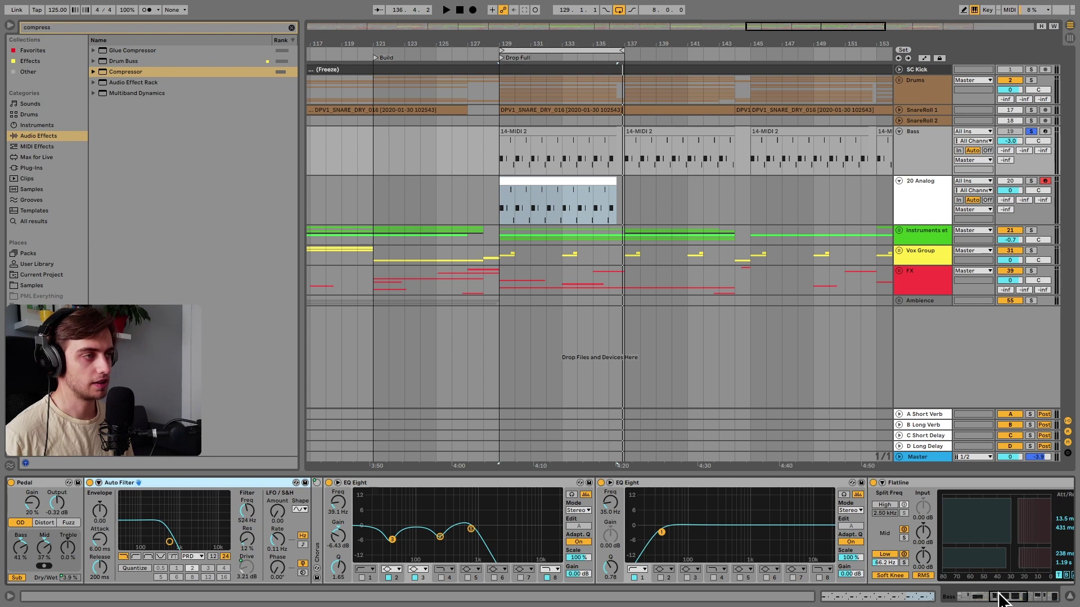
{"action": "left_click_drag", "start_coordinate": [1002, 601], "coordinate": [1026, 599]}
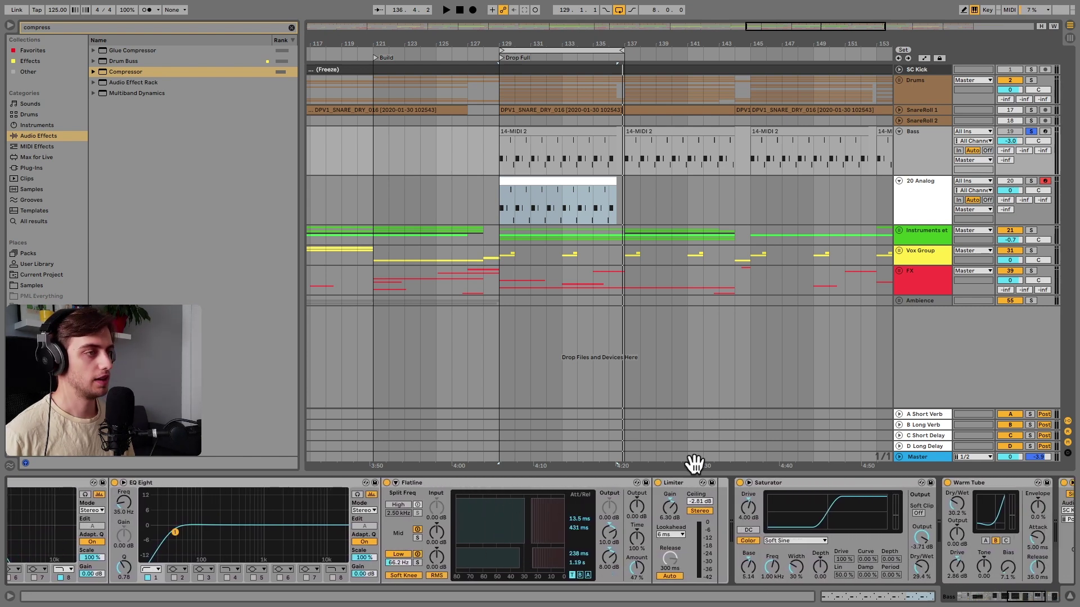
{"action": "scroll", "coordinate": [537, 485], "scroll_direction": "down", "scroll_amount": 5}
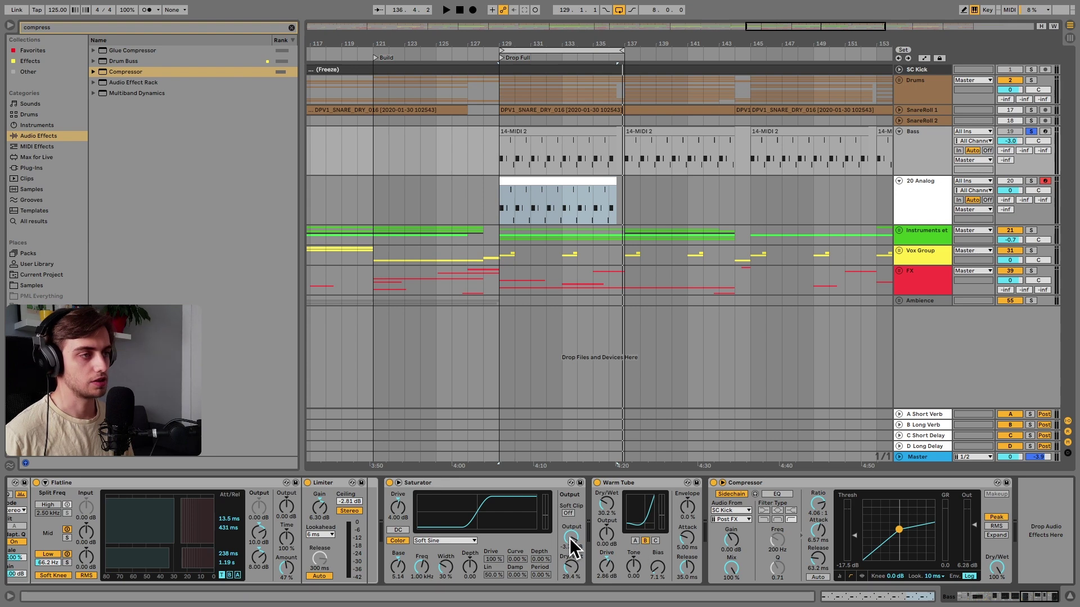
{"action": "left_click", "coordinate": [935, 189]}
- Set the soloed 20 Analog track's volume to -1.2 dB during playback, then lower Auto Filter cutoff to 360 Hz
{"action": "left_click", "coordinate": [1031, 181]}
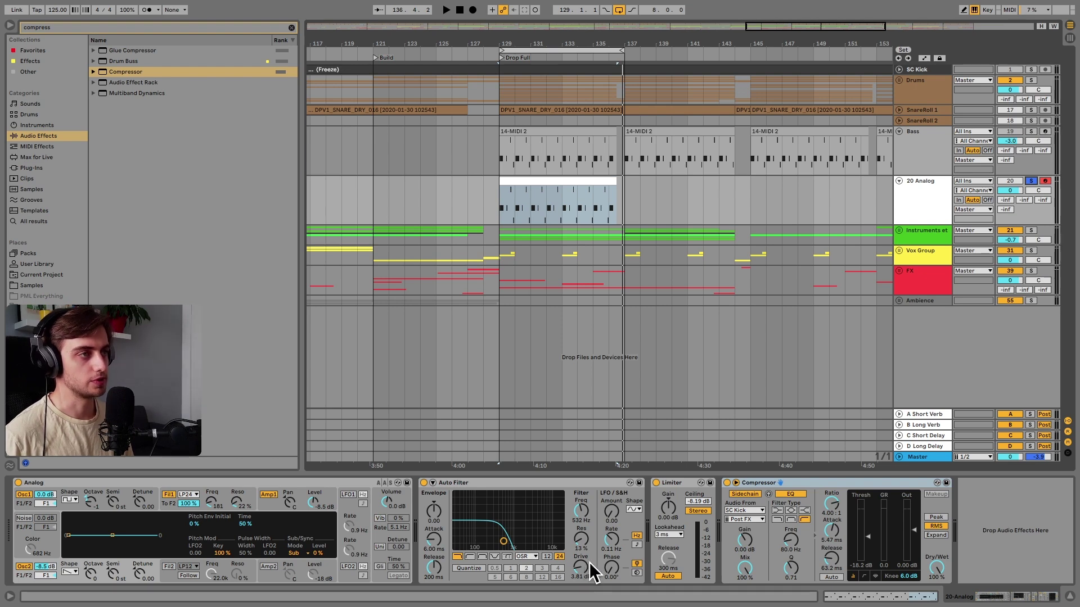
{"action": "key", "text": "space"}
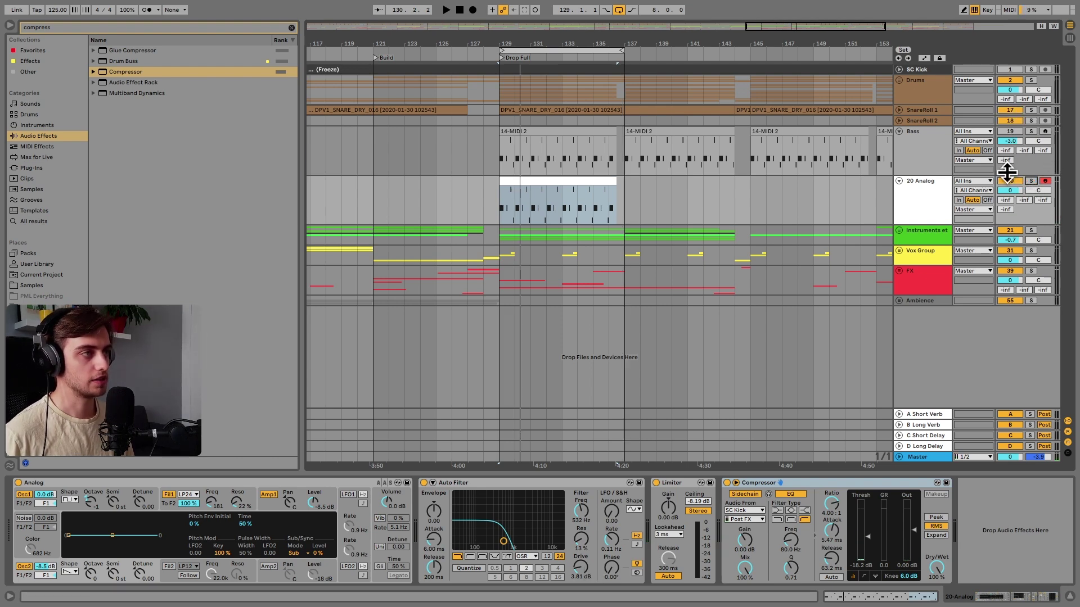
{"action": "left_click_drag", "start_coordinate": [1009, 190], "coordinate": [1009, 194]}
{"action": "key", "text": "space"}
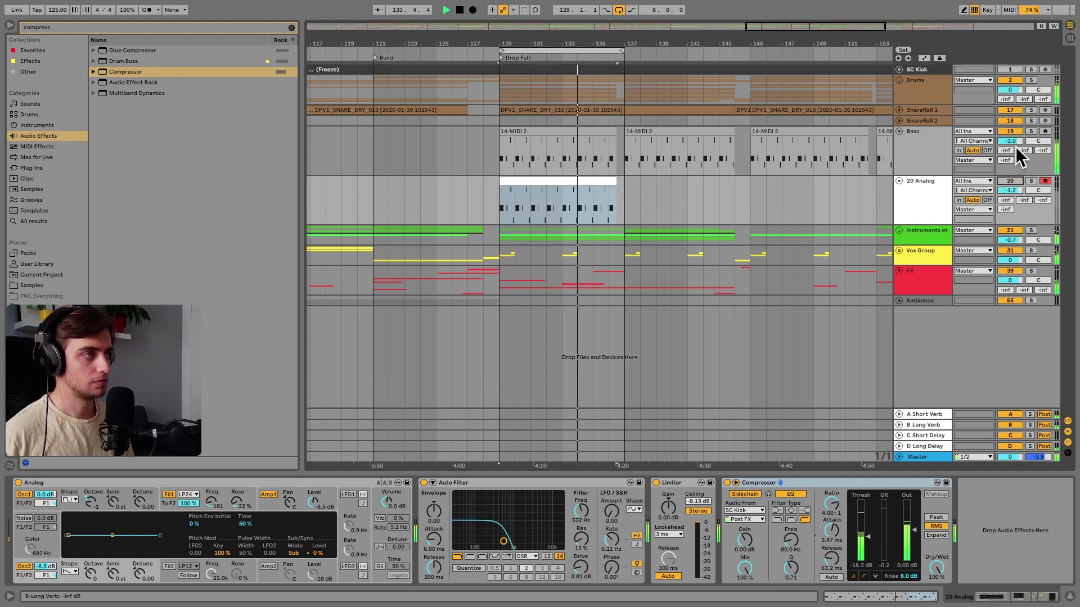
{"action": "left_click", "coordinate": [1031, 181]}
{"action": "key", "text": "space"}
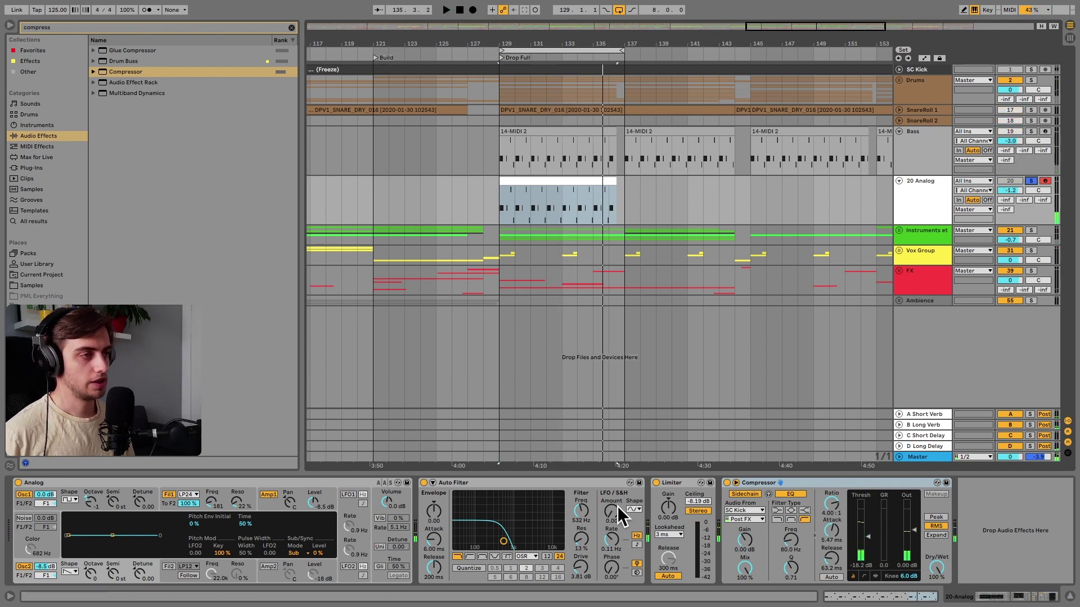
{"action": "left_click", "coordinate": [504, 540]}
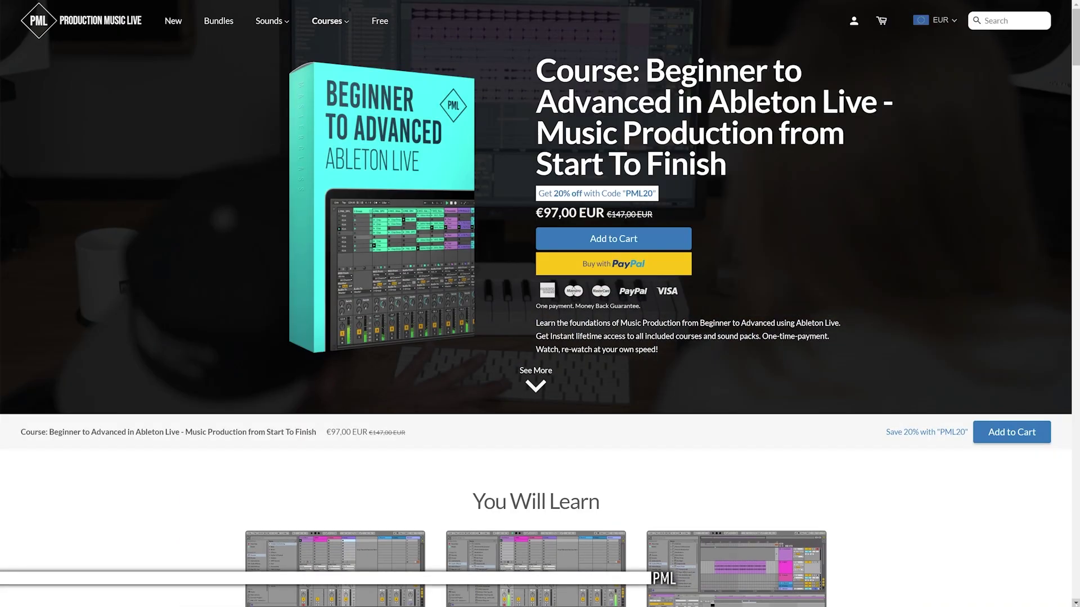
- Scroll the Beginner to Advanced course page down to the You Will Learn section
{"action": "scroll", "coordinate": [540, 303], "scroll_direction": "down", "scroll_amount": 8}
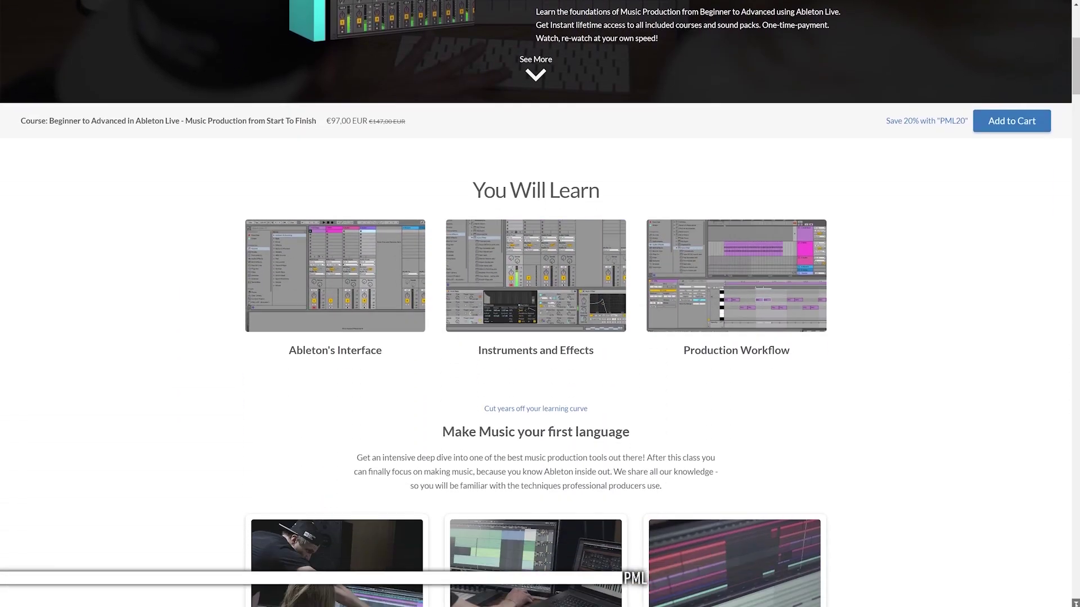